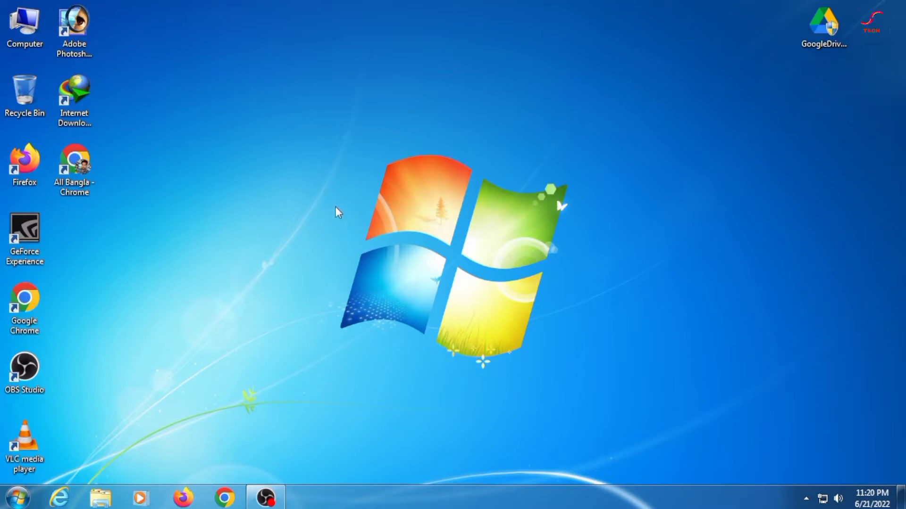
Start Chrome with the second existing user profile and go to the Google homepage
right_click(335, 206)
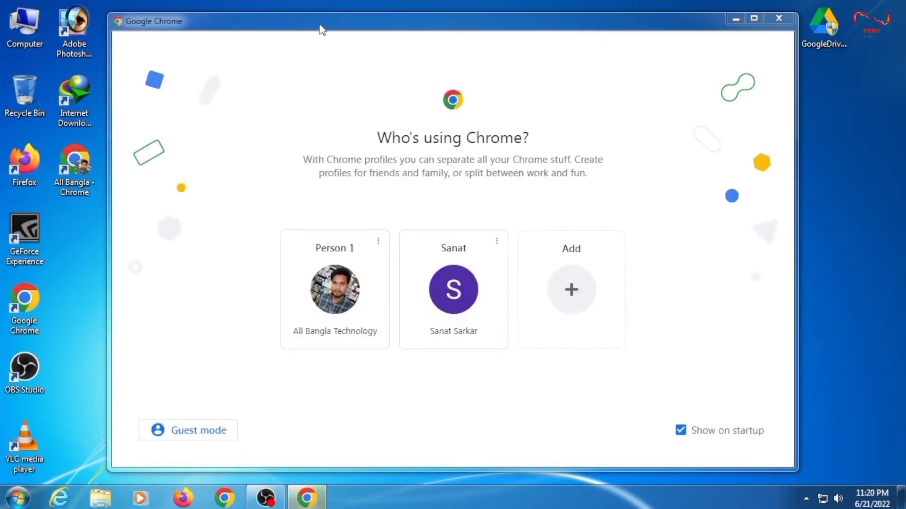
left_click(441, 289)
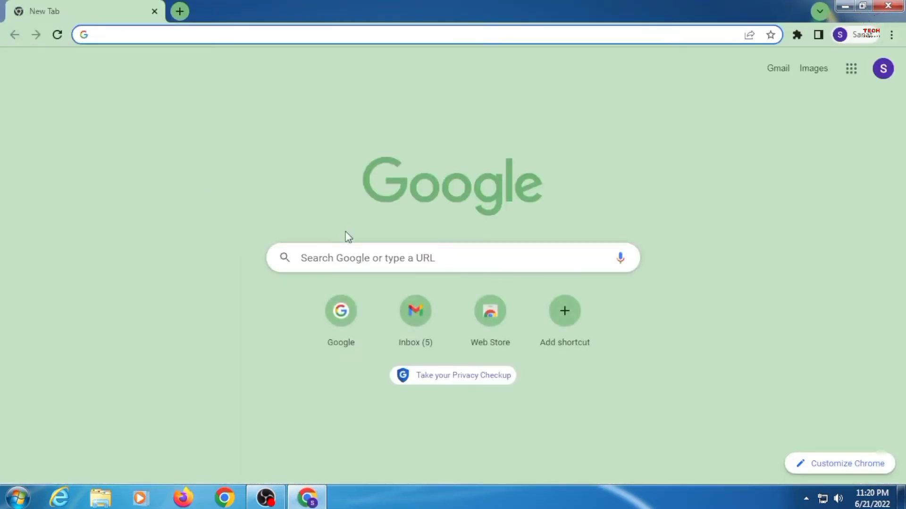
left_click(340, 315)
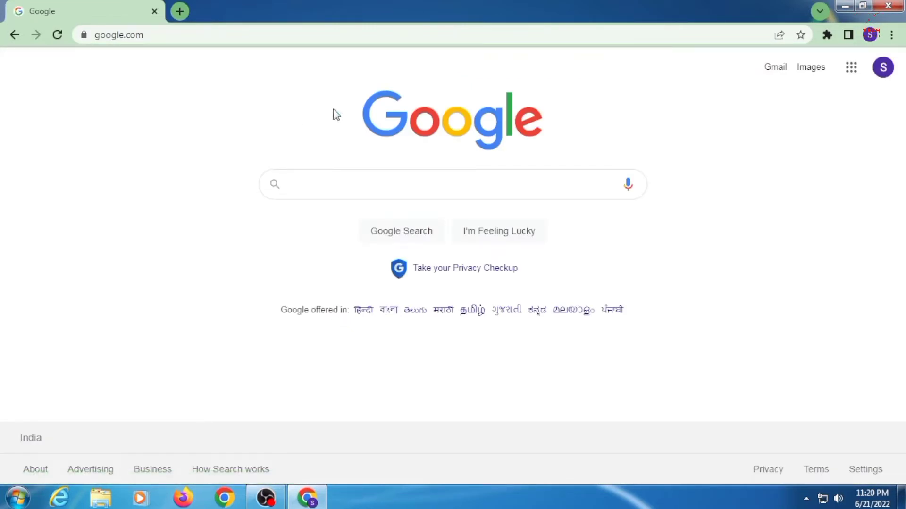
Search Google for "google drive download" and open the "Download - Google Drive" result
left_click(300, 185)
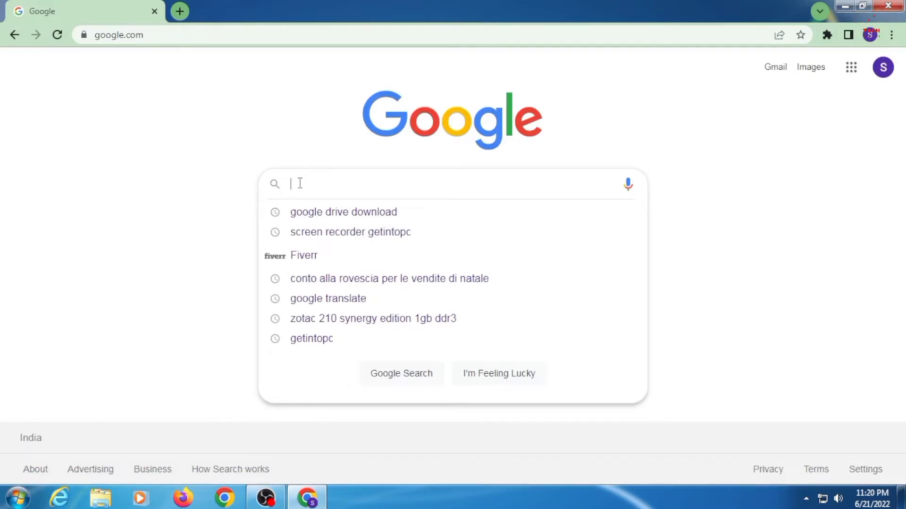
key("Down")
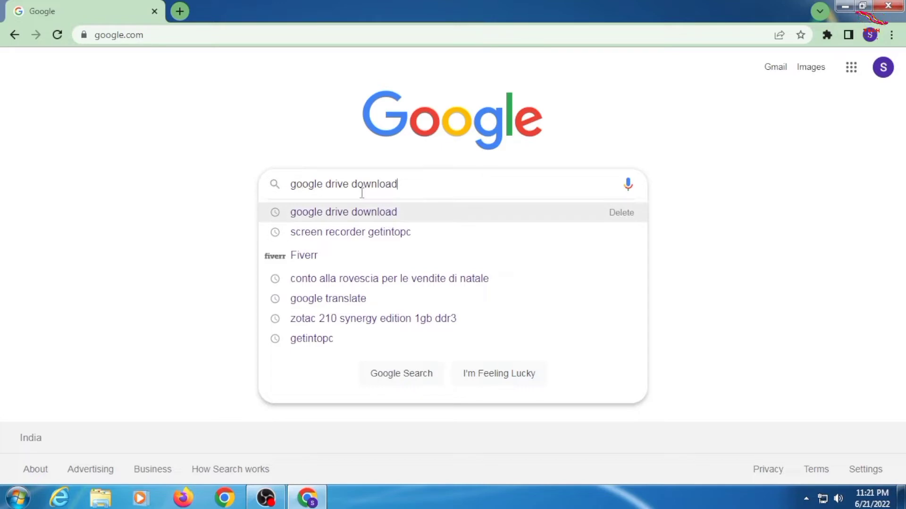
key("Return")
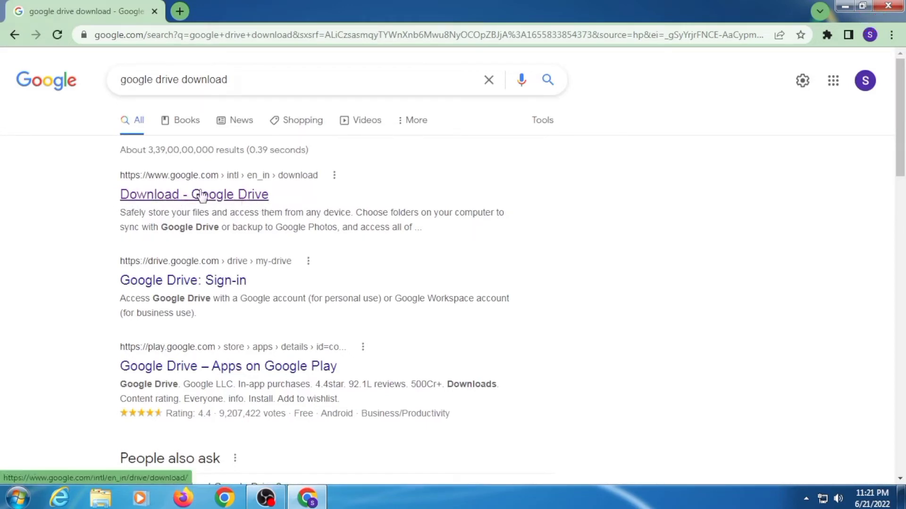
left_click(216, 196)
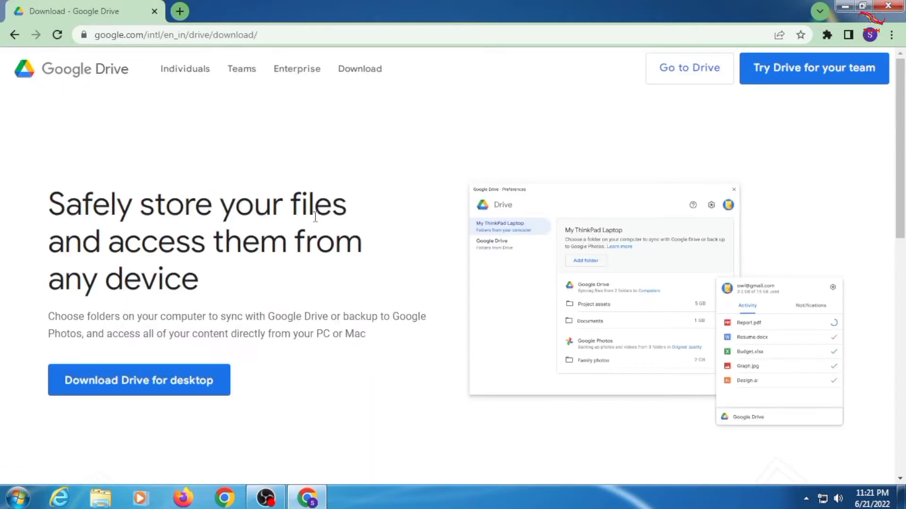
Request the Drive for desktop download, adding the duplicate file with a numbered file name
scroll(489, 182, "down", 3)
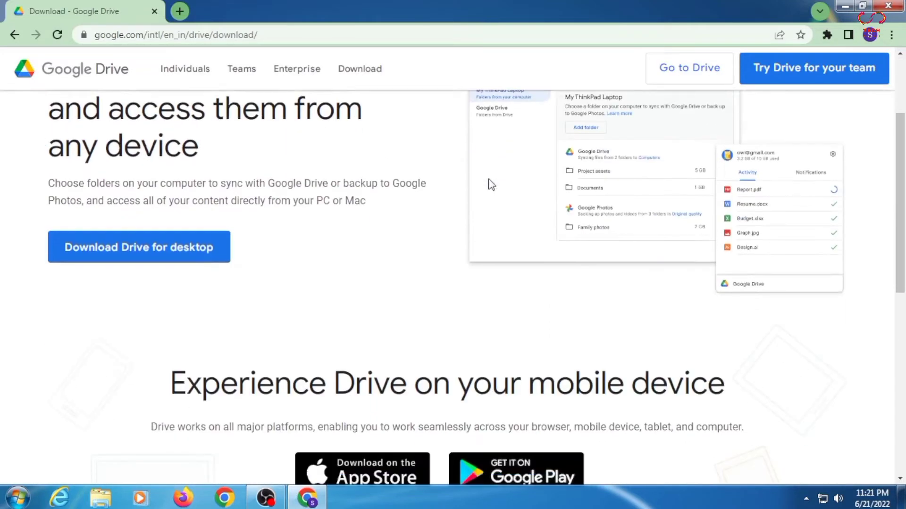
scroll(490, 182, "up", 3)
scroll(486, 191, "down", 4)
scroll(486, 191, "down", 5)
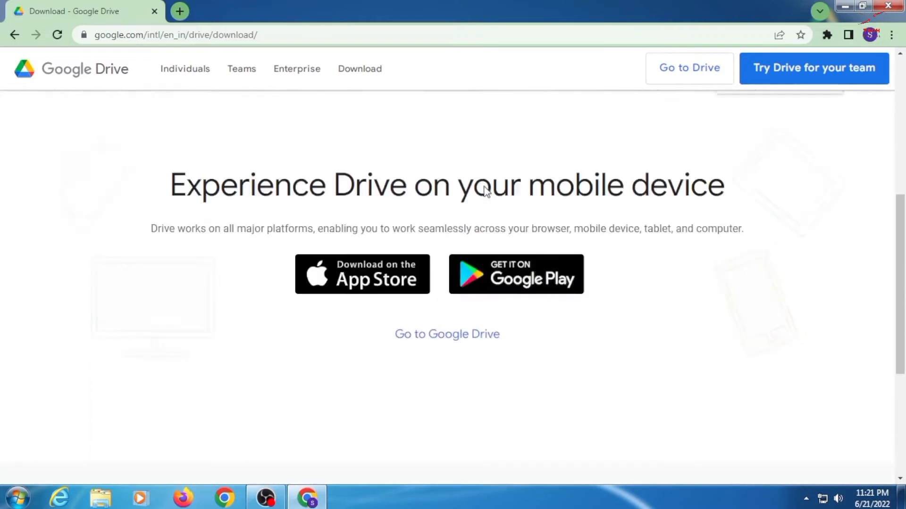
scroll(485, 190, "up", 9)
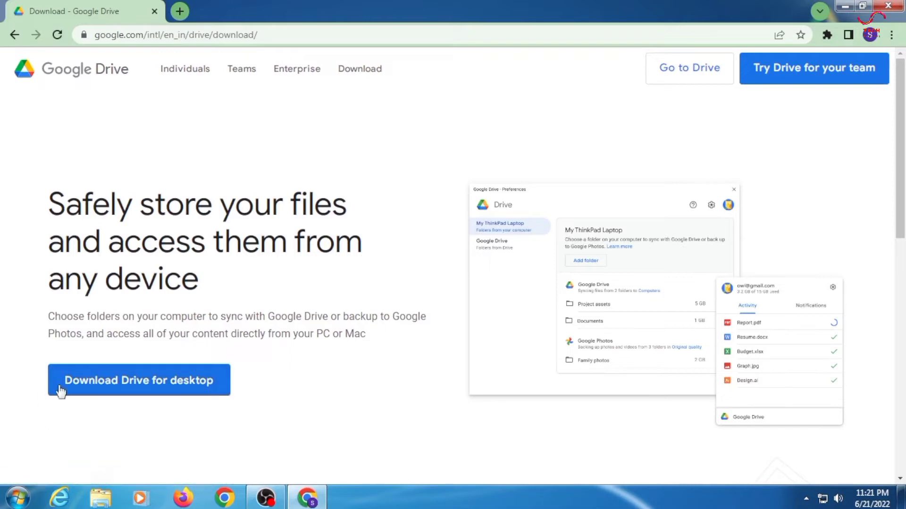
left_click(114, 388)
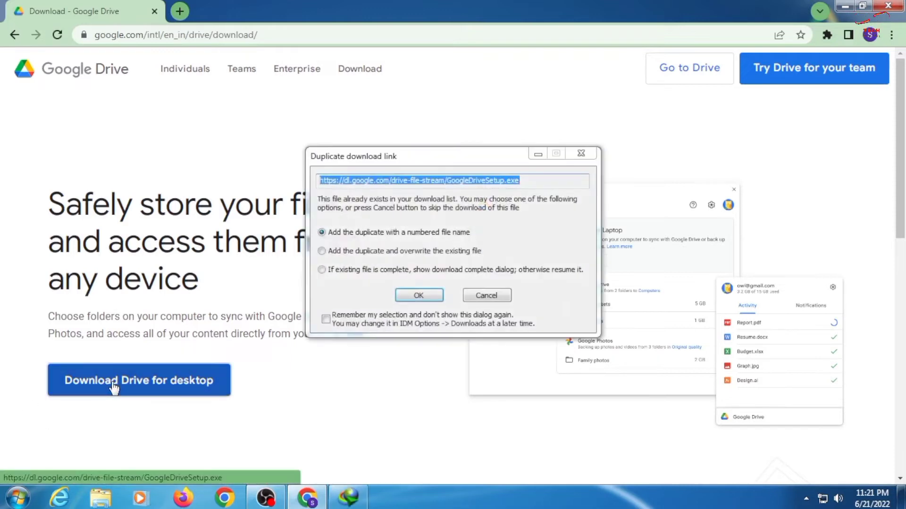
left_click(345, 239)
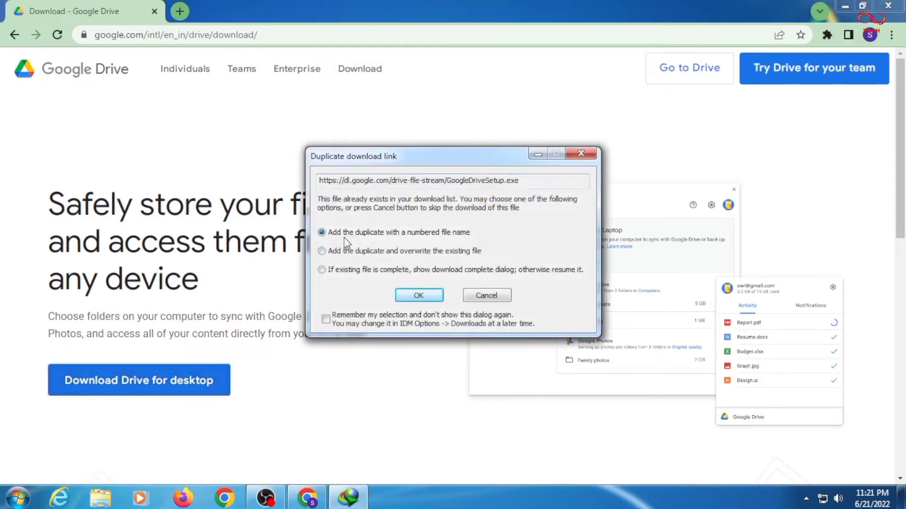
left_click(418, 295)
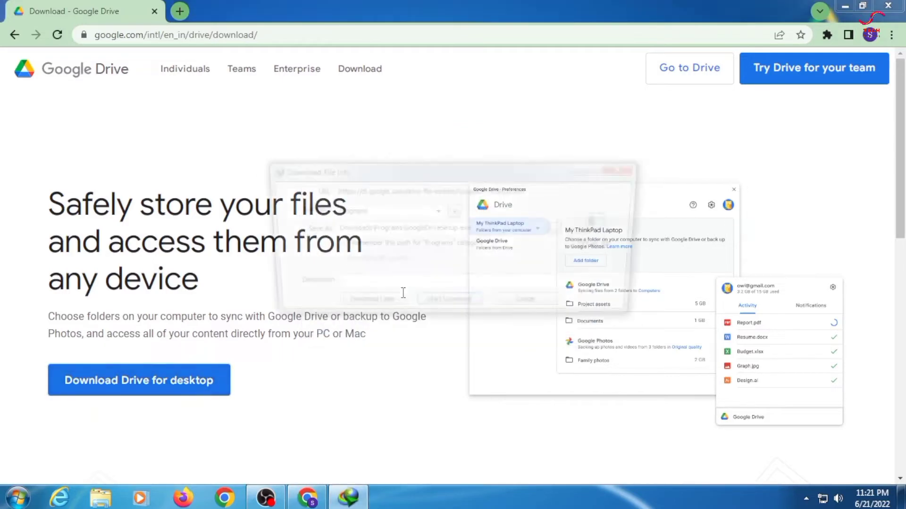
Try downloading GoogleDriveSetup.exe to Downloads\Programs under the Programs category, and cancel the running transfer
left_click_drag(418, 169, 425, 167)
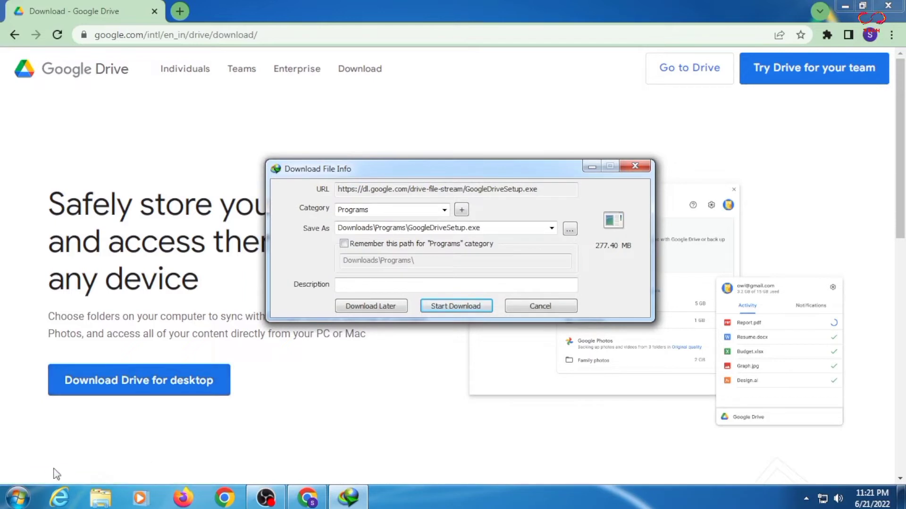
key("Escape")
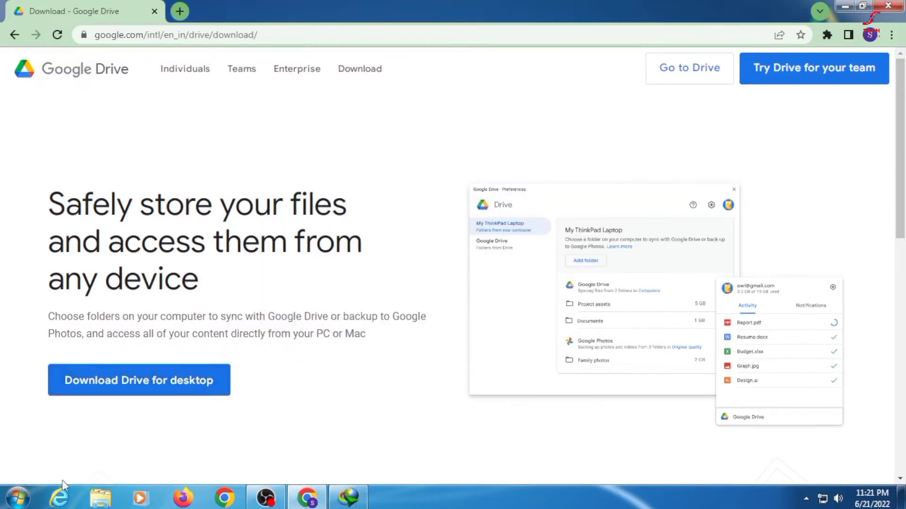
left_click(349, 498)
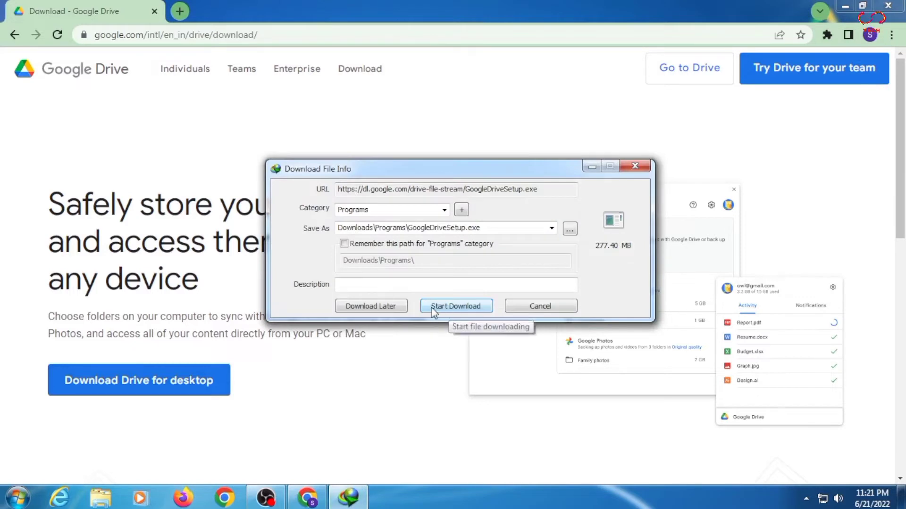
left_click(464, 307)
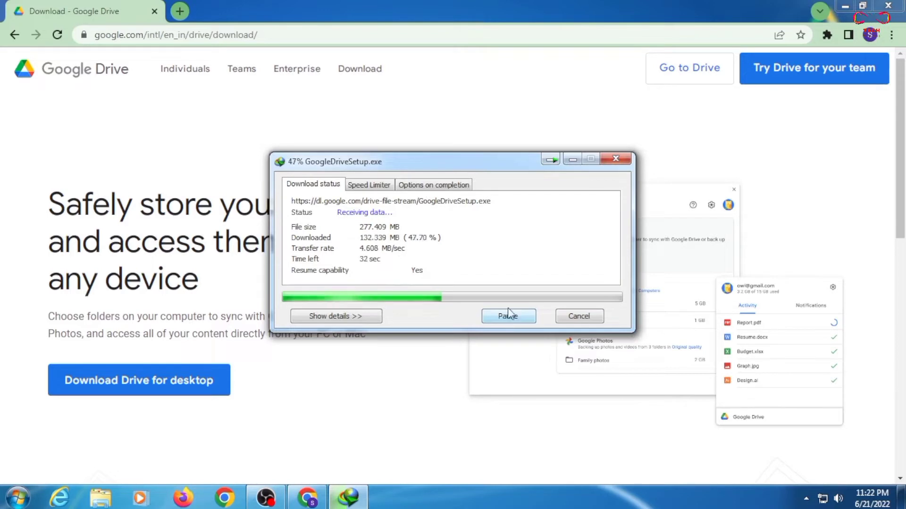
left_click(518, 323)
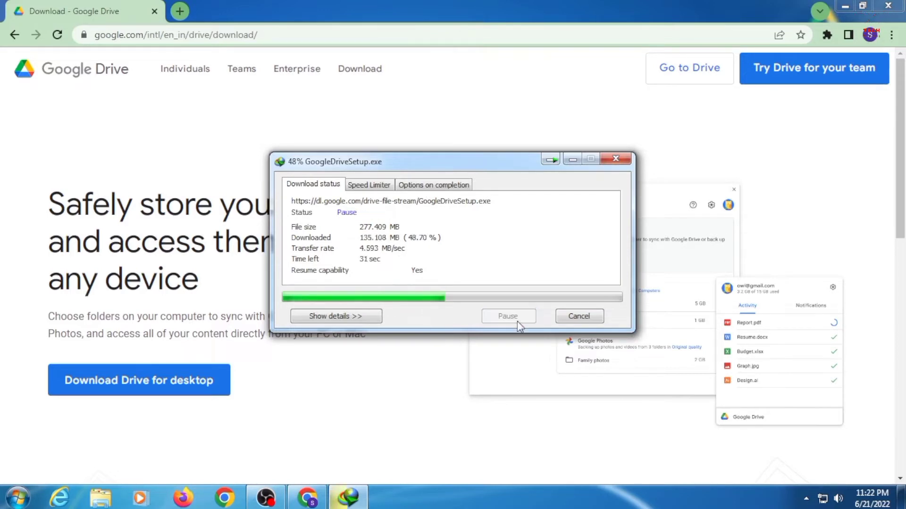
left_click(576, 317)
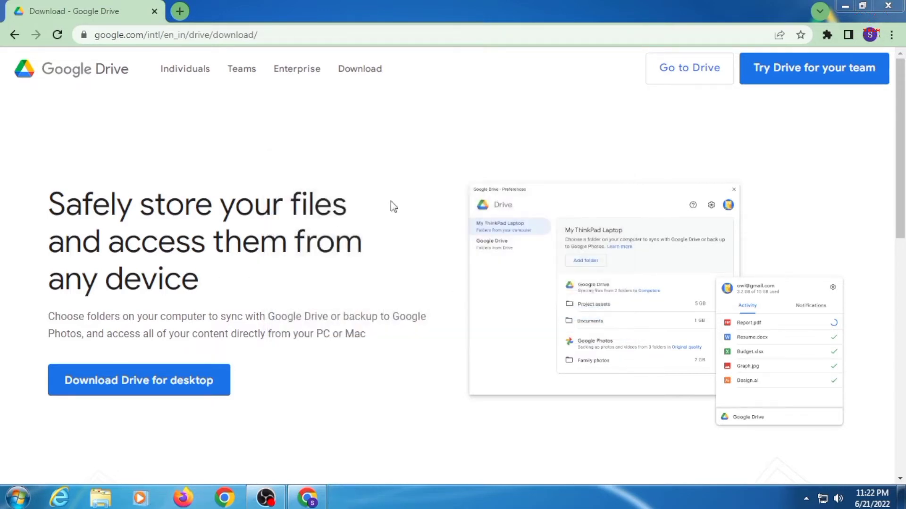
Minimize the browser and launch the GoogleDriveSetup installer from the desktop
left_click(844, 6)
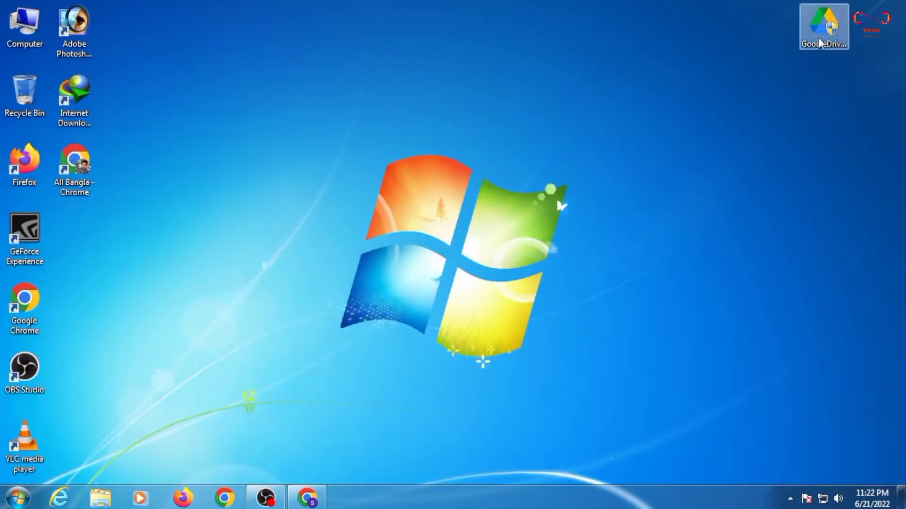
left_click_drag(820, 39, 823, 97)
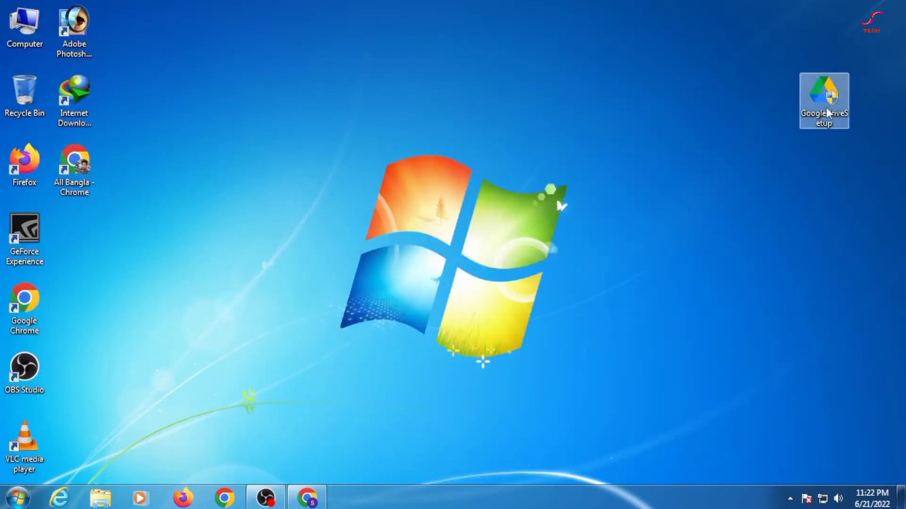
right_click(707, 64)
left_click(719, 100)
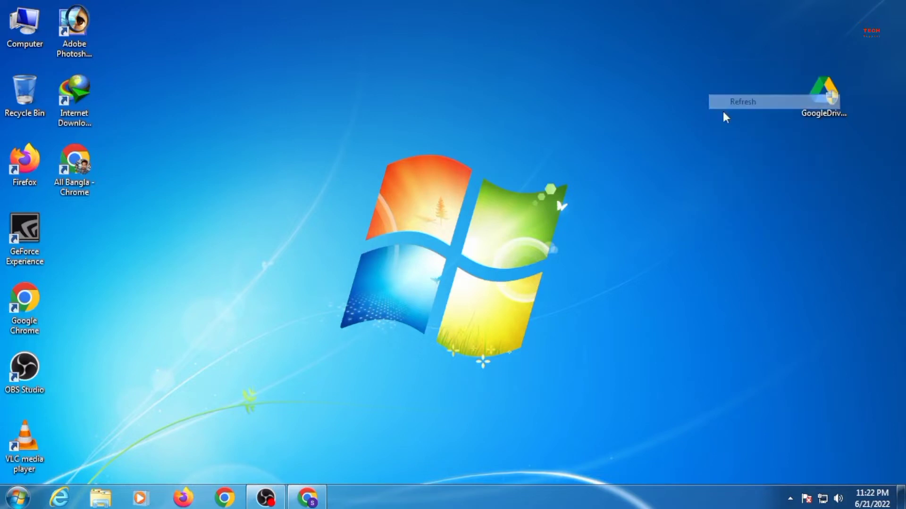
left_click_drag(821, 97, 821, 26)
left_click(689, 101)
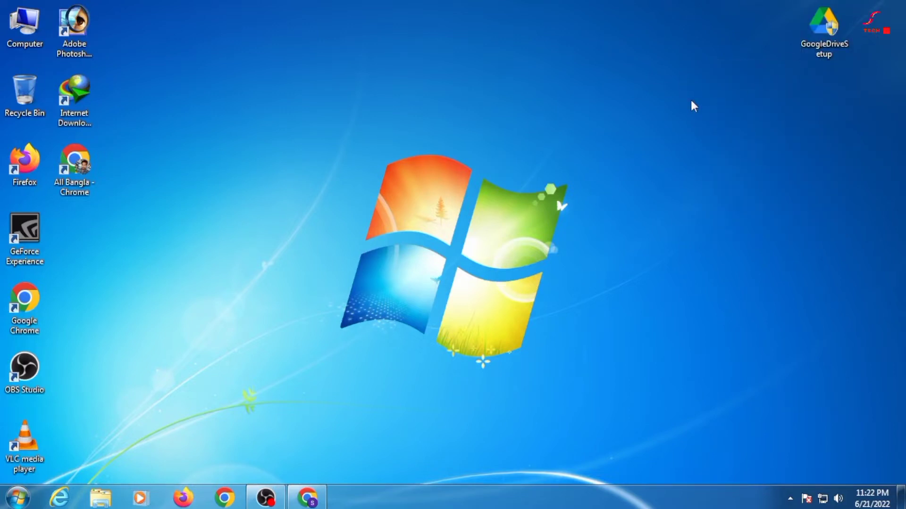
double_click(818, 46)
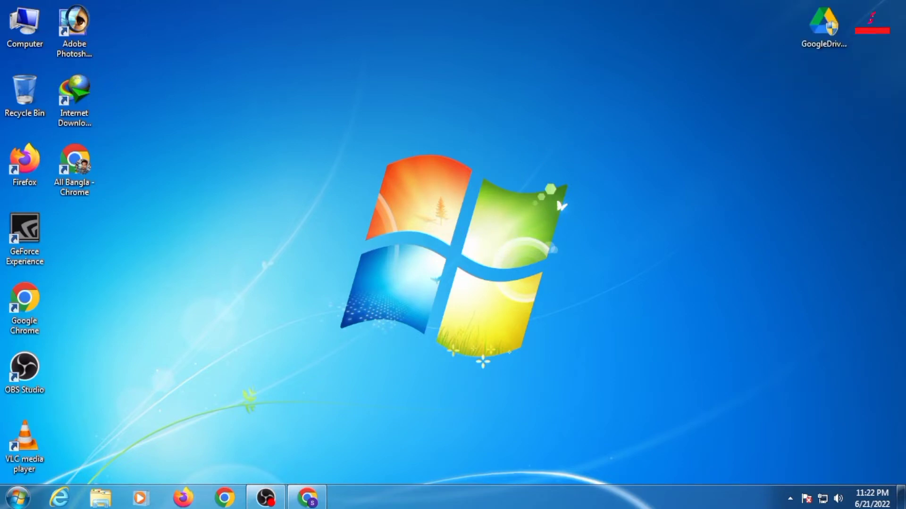
Install Google Drive with a desktop application shortcut but no Docs, Sheets, and Slides shortcuts, and close the finished installer
left_click_drag(413, 135, 400, 104)
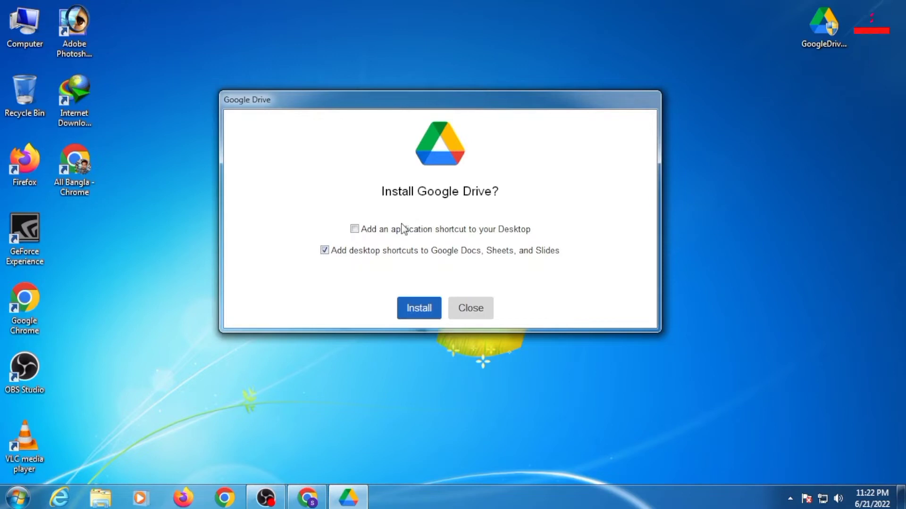
left_click(354, 230)
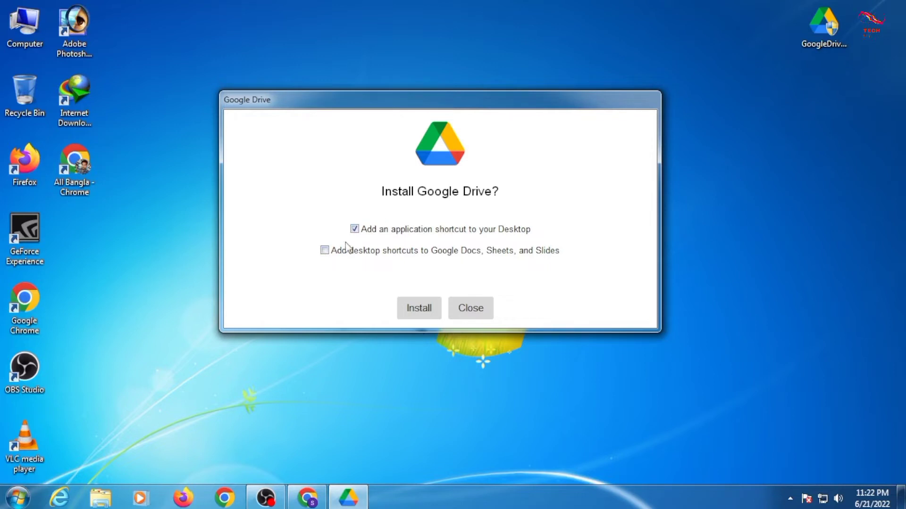
left_click(420, 309)
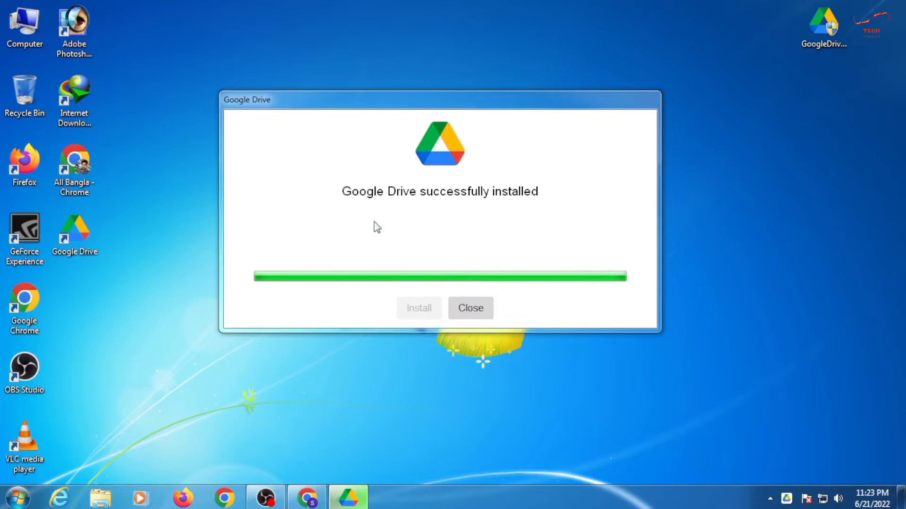
left_click(472, 309)
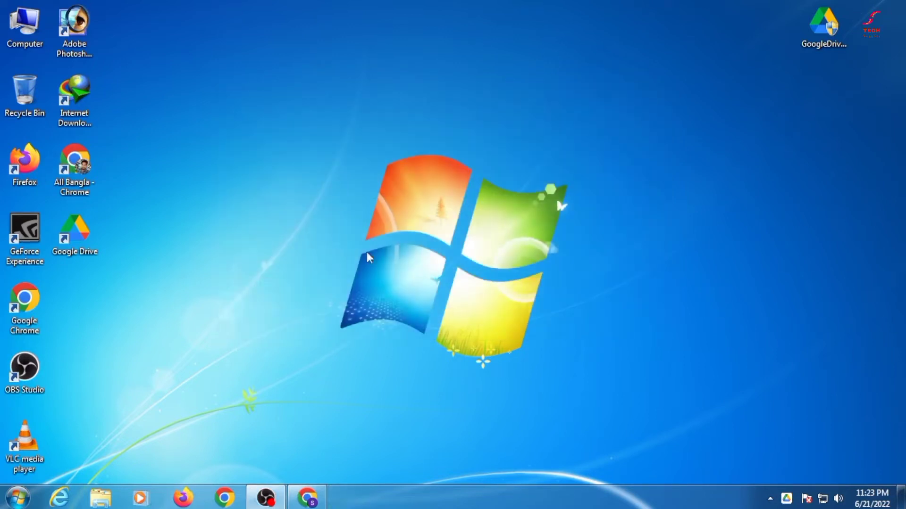
right_click(342, 174)
left_click(364, 208)
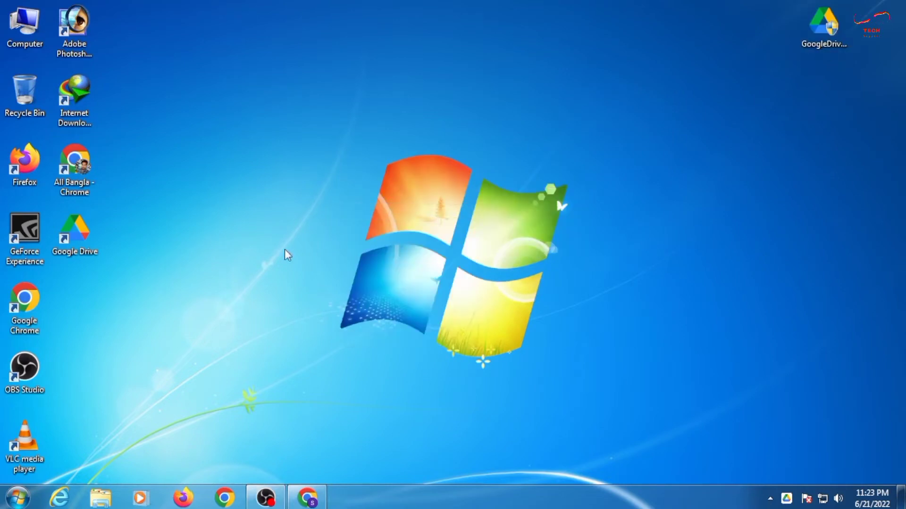
left_click_drag(64, 241, 74, 249)
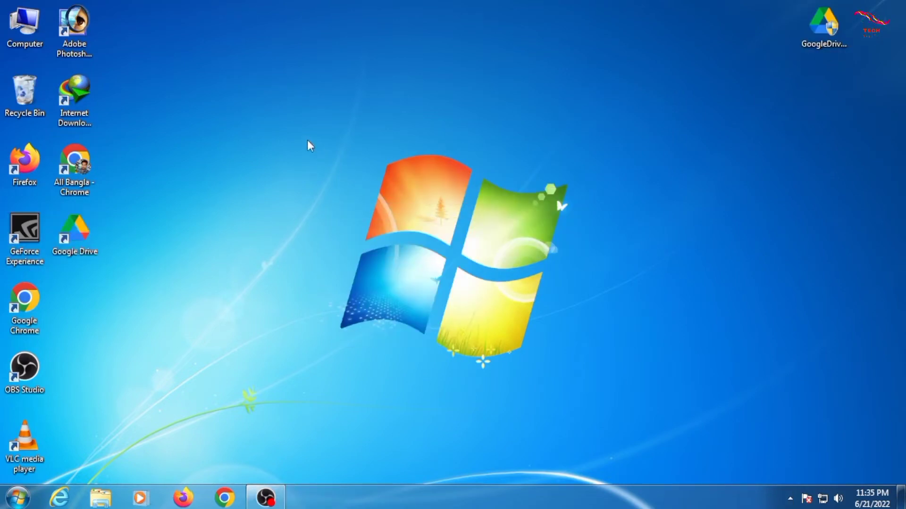
right_click(282, 127)
left_click(307, 169)
right_click(304, 150)
left_click(312, 189)
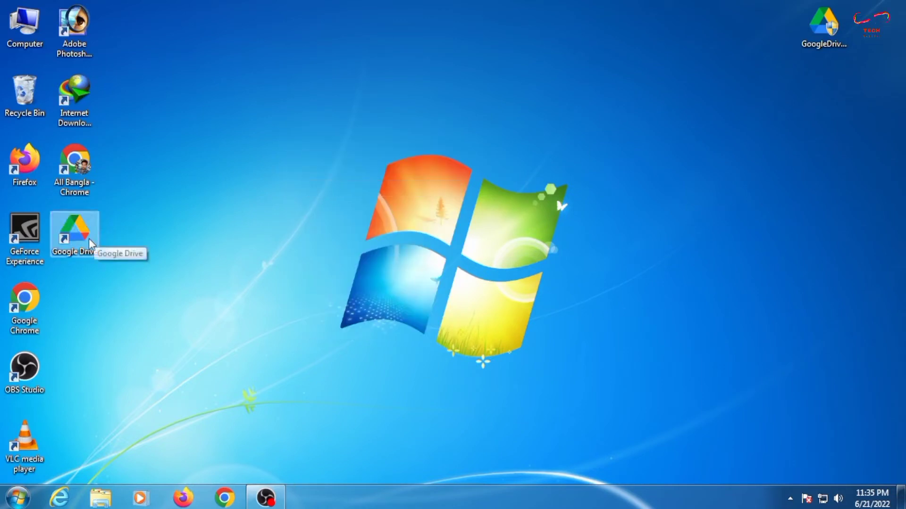
left_click_drag(76, 234, 95, 246)
right_click(222, 181)
left_click(254, 217)
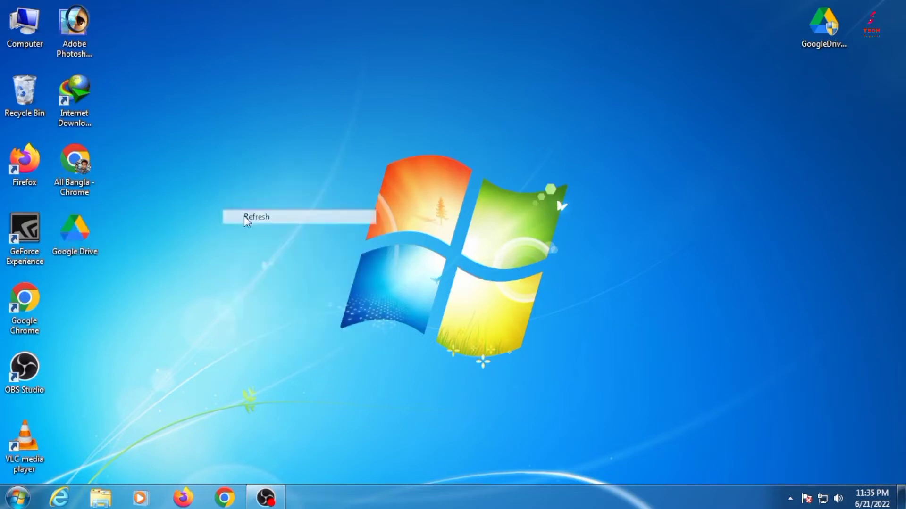
right_click(266, 173)
left_click(289, 211)
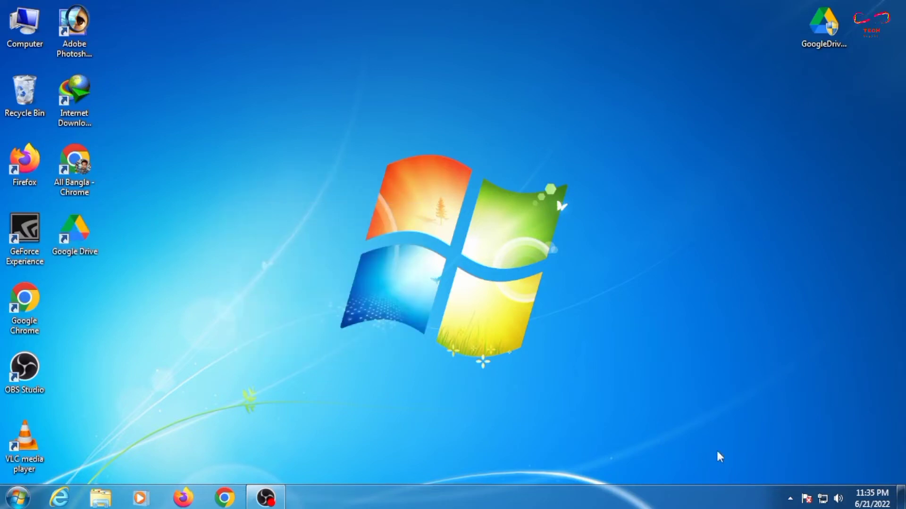
Open the Google Drive sign-in window from the hidden notification area icons
left_click(791, 498)
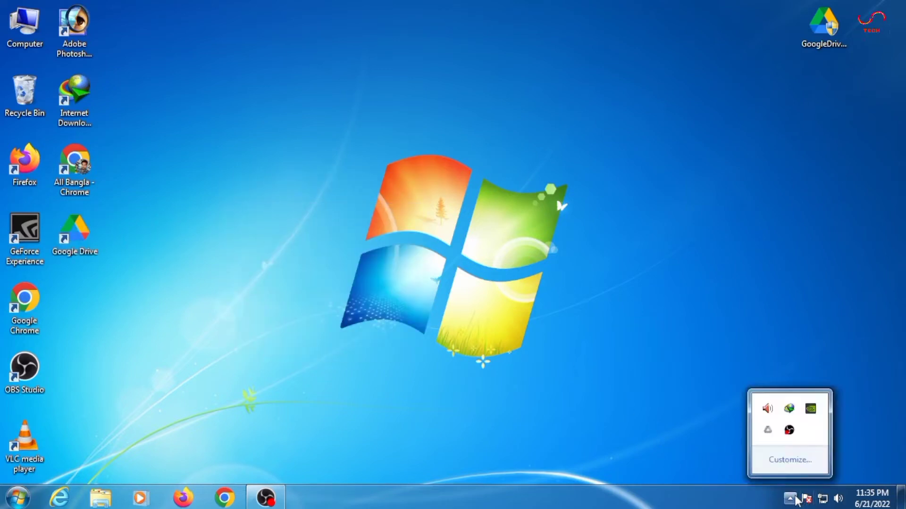
left_click(767, 430)
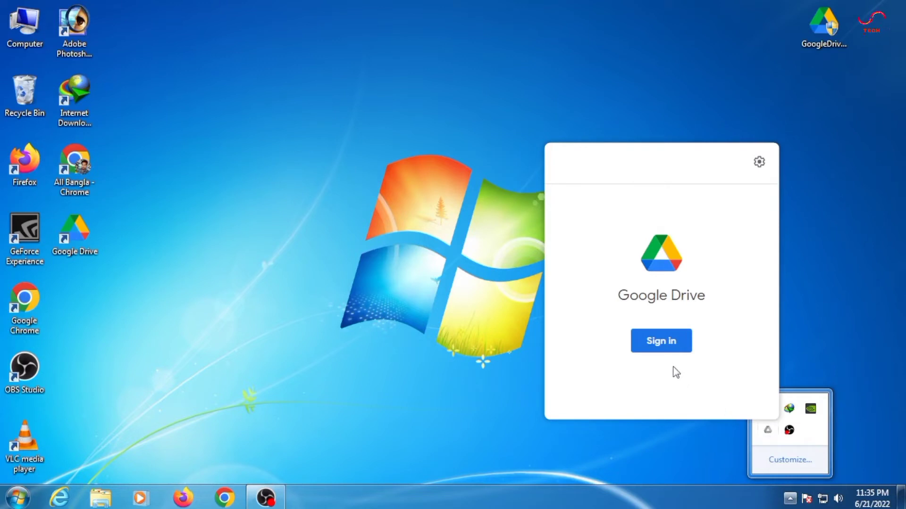
Sign in to Google Drive for desktop with the second listed Google account, and close the browser after authentication
left_click(676, 350)
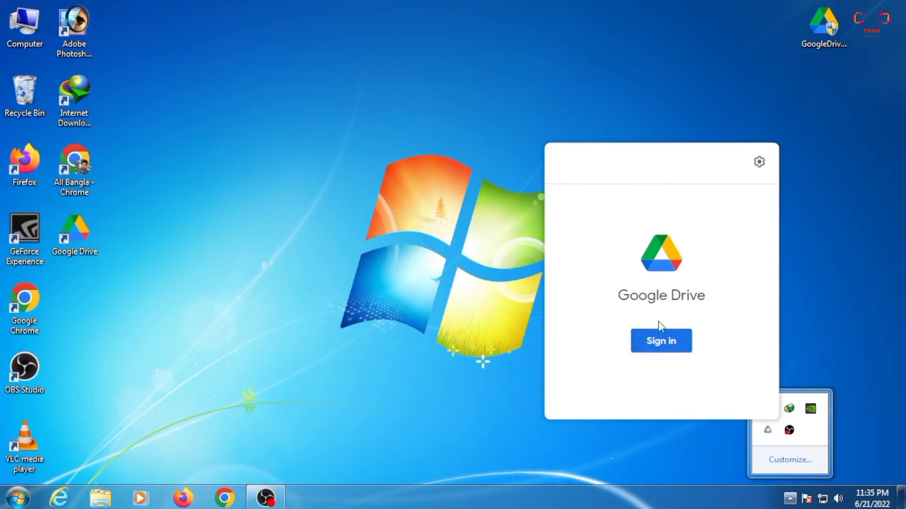
left_click(679, 343)
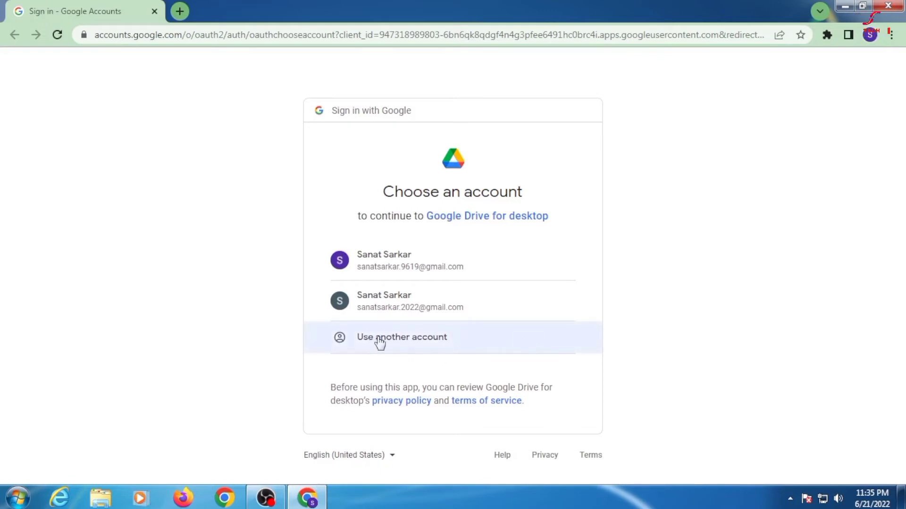
left_click(388, 297)
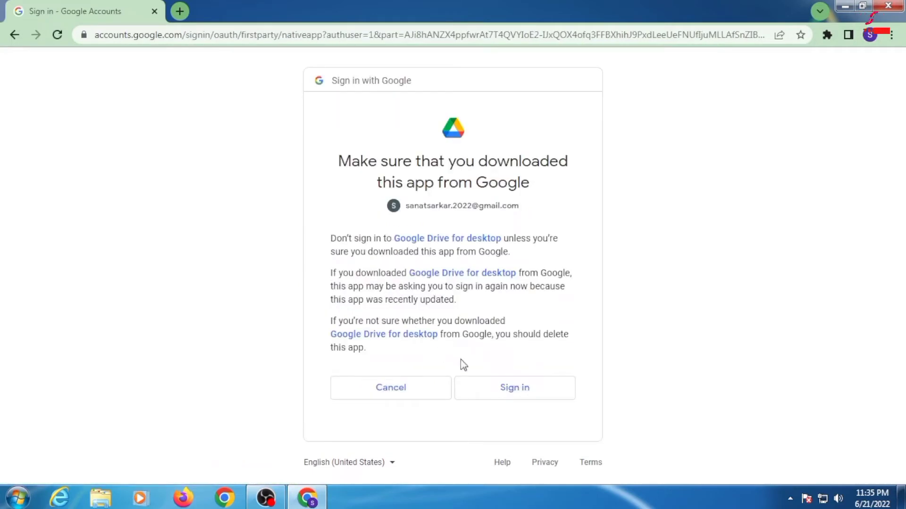
left_click(517, 395)
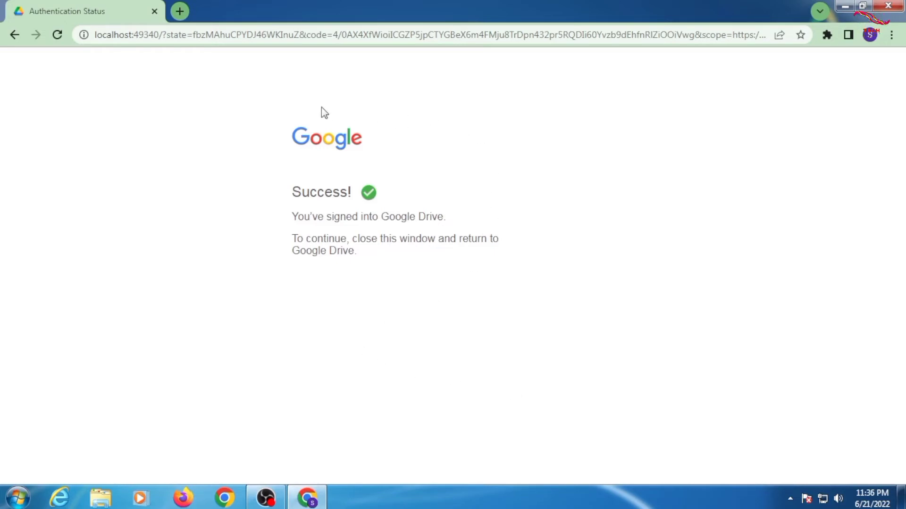
left_click_drag(304, 206, 406, 213)
left_click(430, 260)
left_click(888, 6)
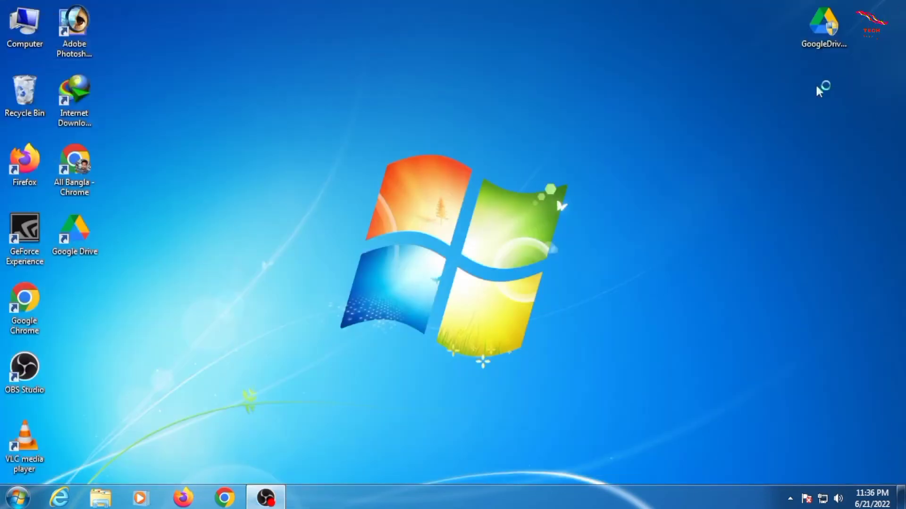
Dismiss the Google Drive file-loading notification and refresh the desktop
right_click(685, 113)
left_click(702, 141)
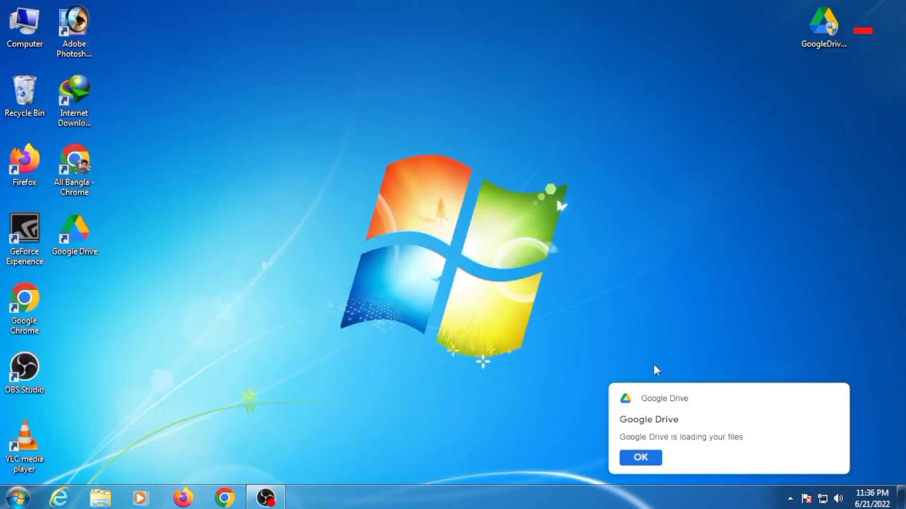
left_click(638, 455)
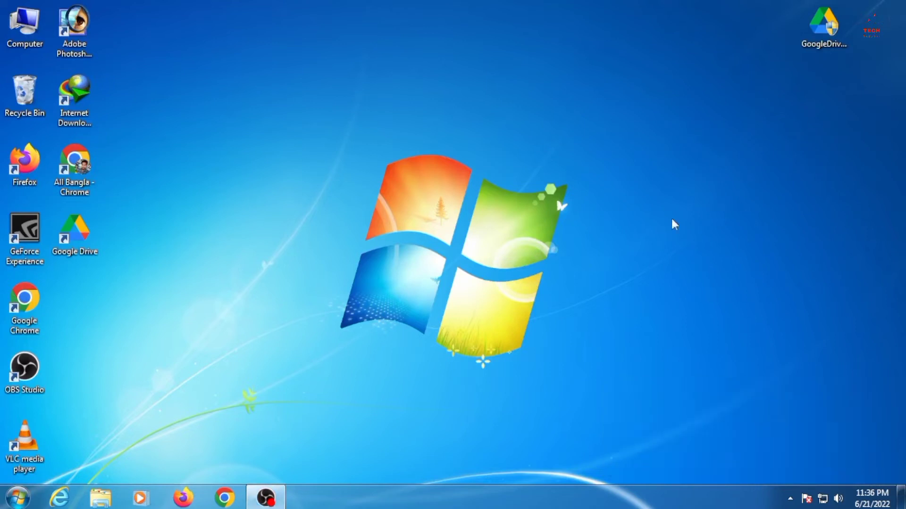
right_click(672, 201)
left_click(699, 237)
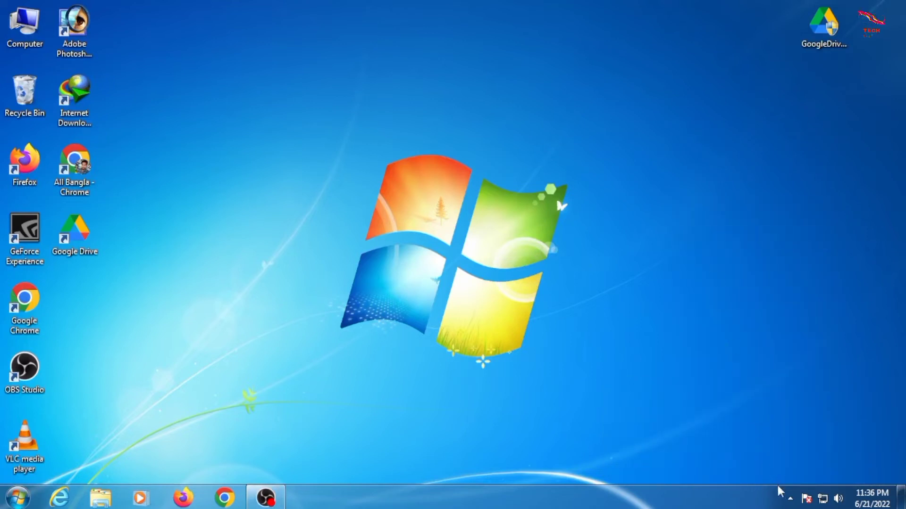
Open the Settings page of Google Drive Preferences from the hidden notification area icons
left_click(789, 499)
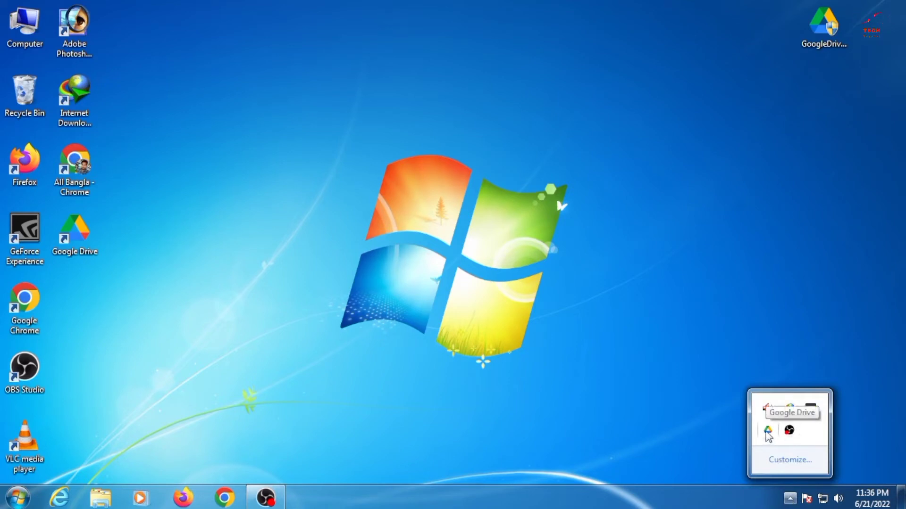
left_click(766, 432)
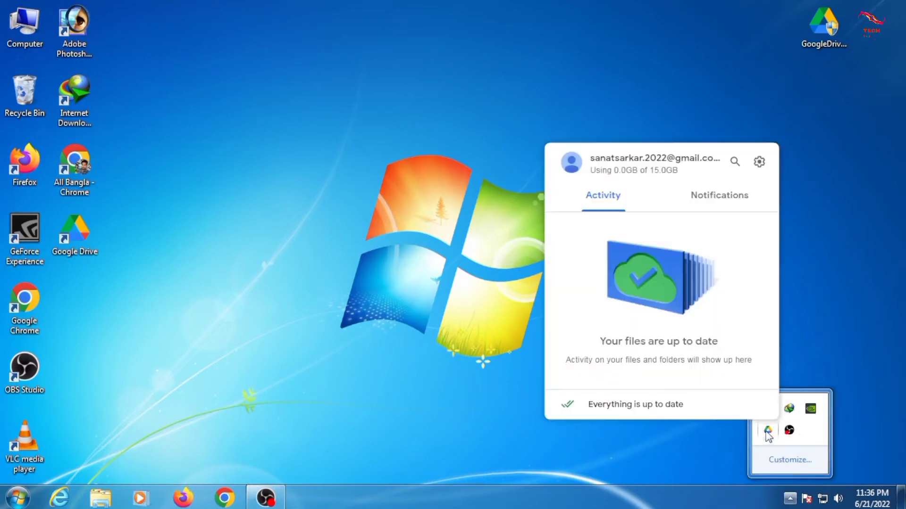
left_click(759, 162)
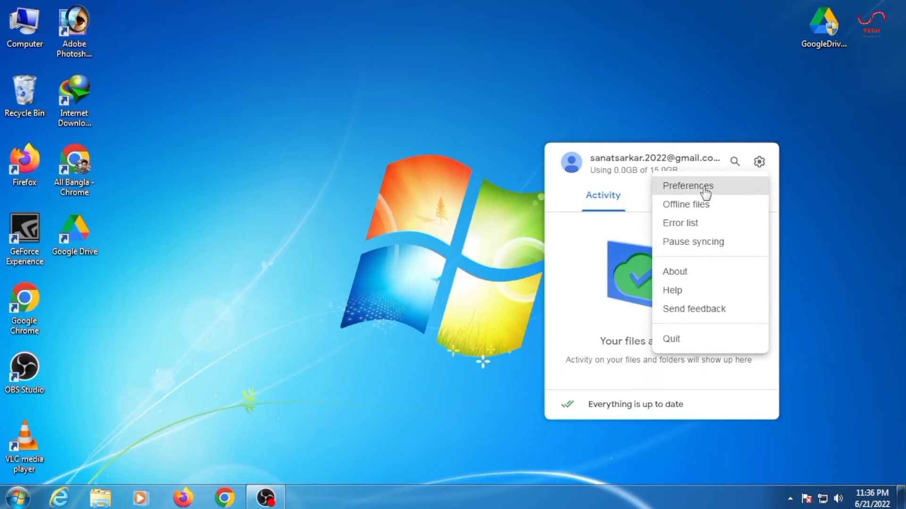
left_click(705, 187)
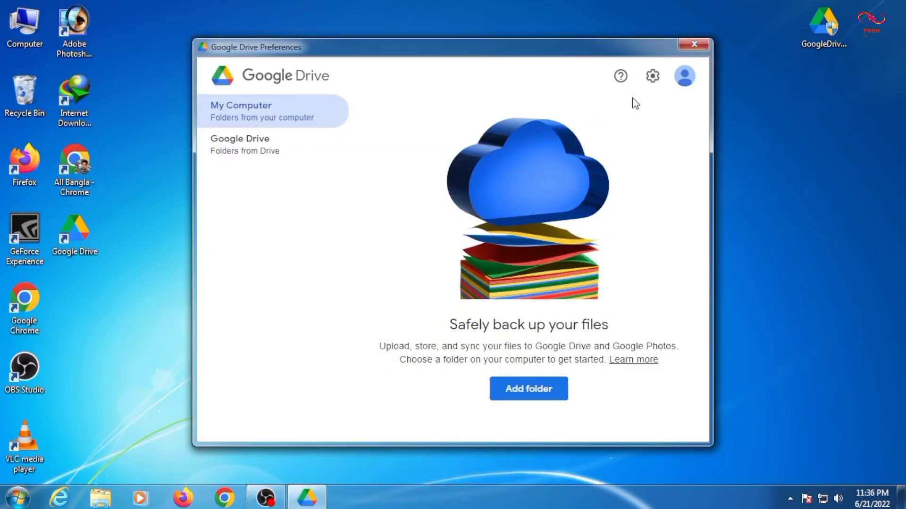
left_click(653, 77)
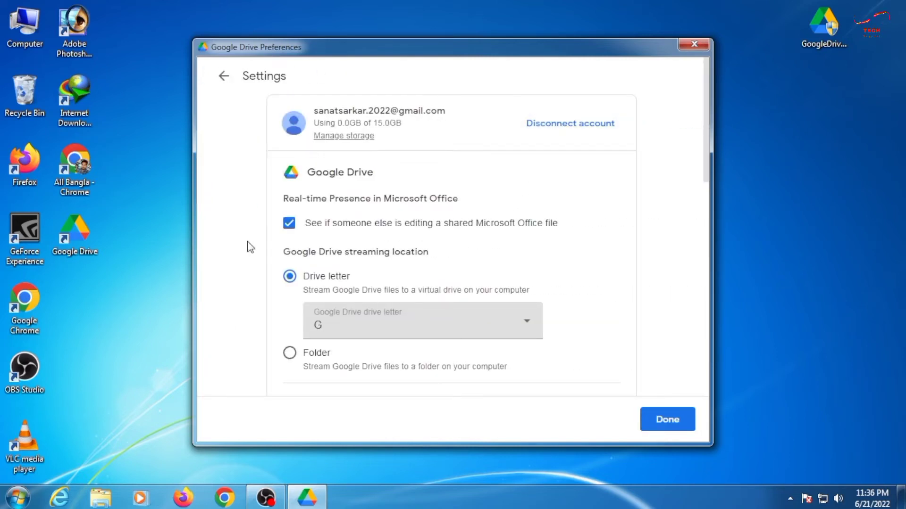
Set the Google Drive streaming drive letter to H
scroll(400, 241, "down", 1)
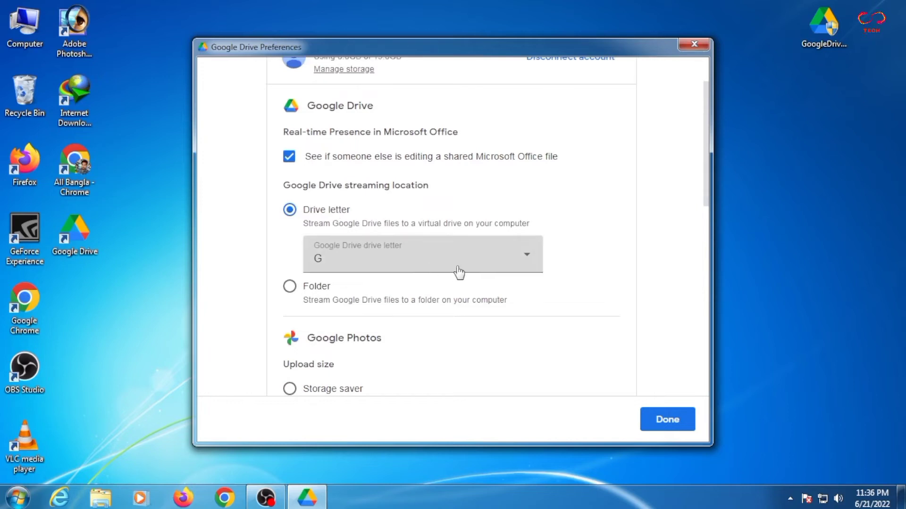
left_click(518, 266)
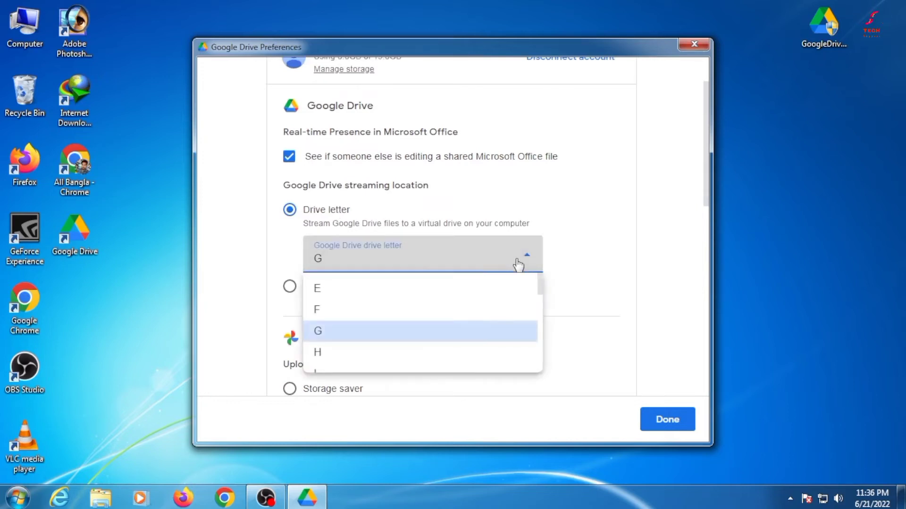
scroll(382, 339, "down", 6)
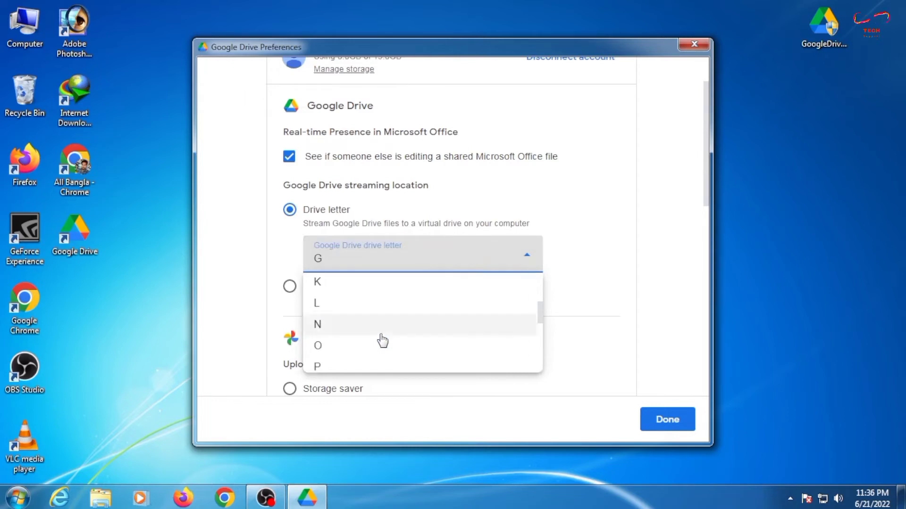
scroll(382, 340, "up", 6)
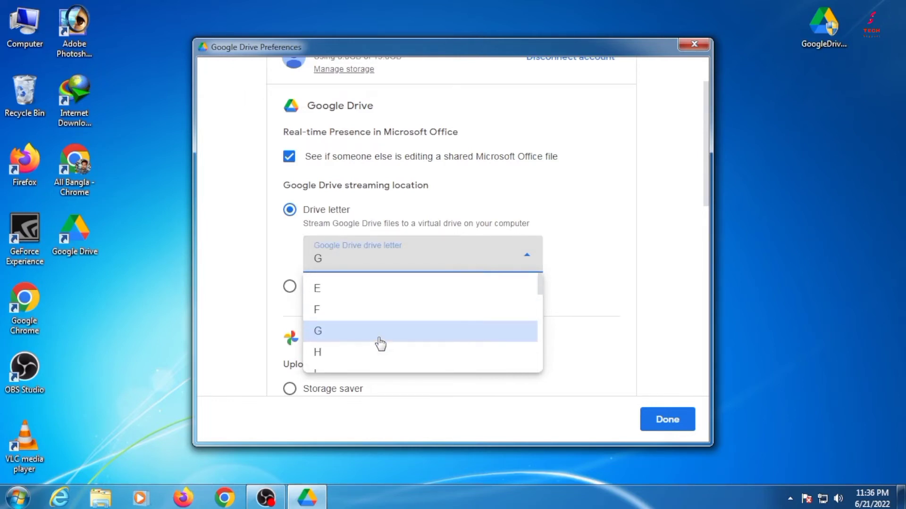
scroll(380, 345, "up", 2)
scroll(528, 312, "down", 4)
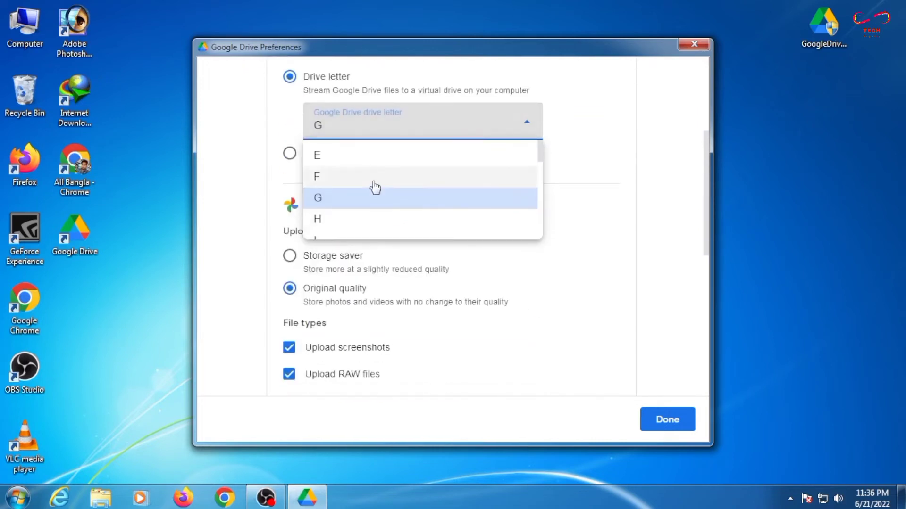
scroll(364, 211, "down", 4)
scroll(363, 211, "up", 1)
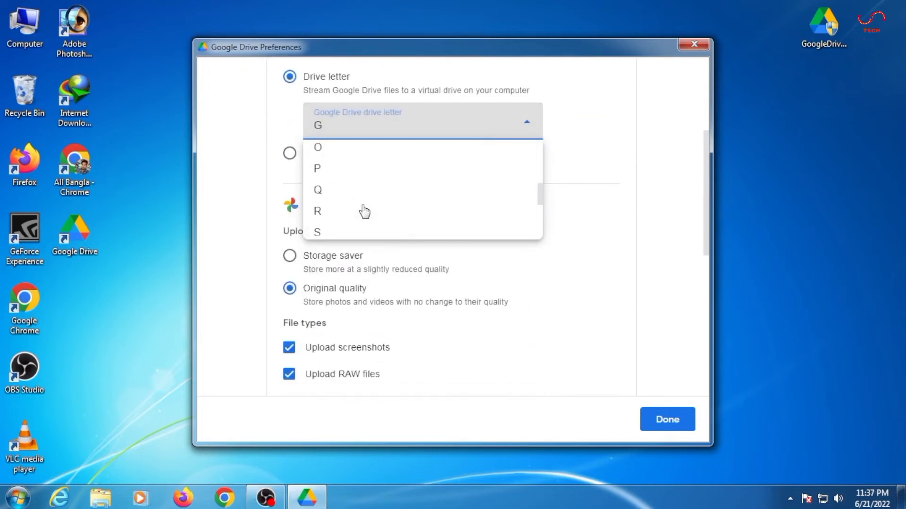
scroll(363, 210, "up", 1)
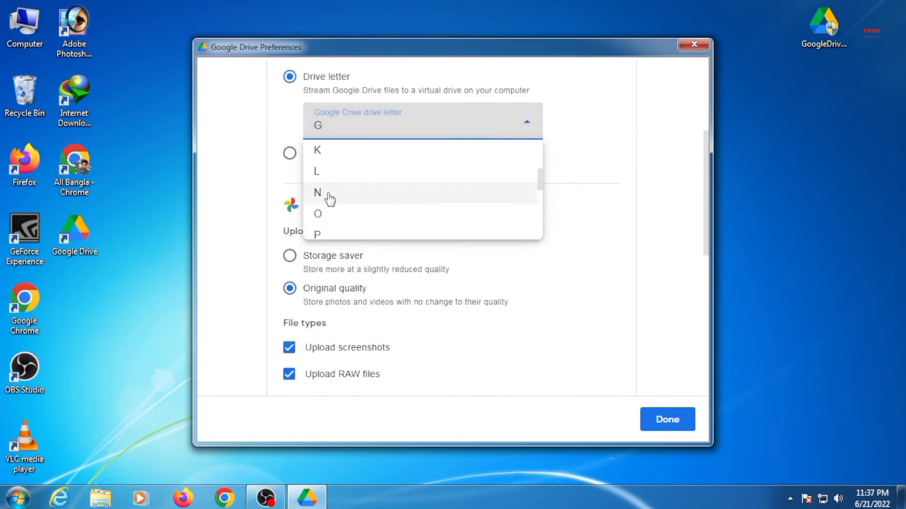
scroll(330, 201, "up", 4)
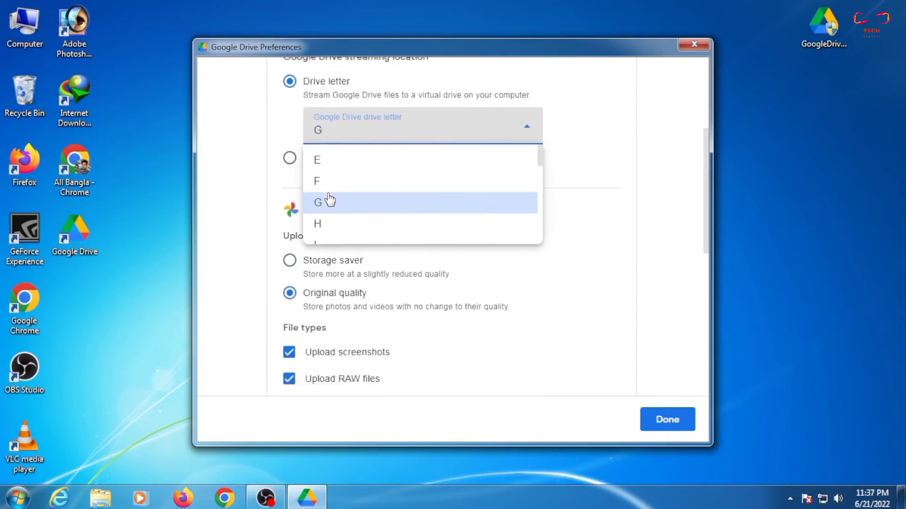
scroll(330, 200, "down", 1)
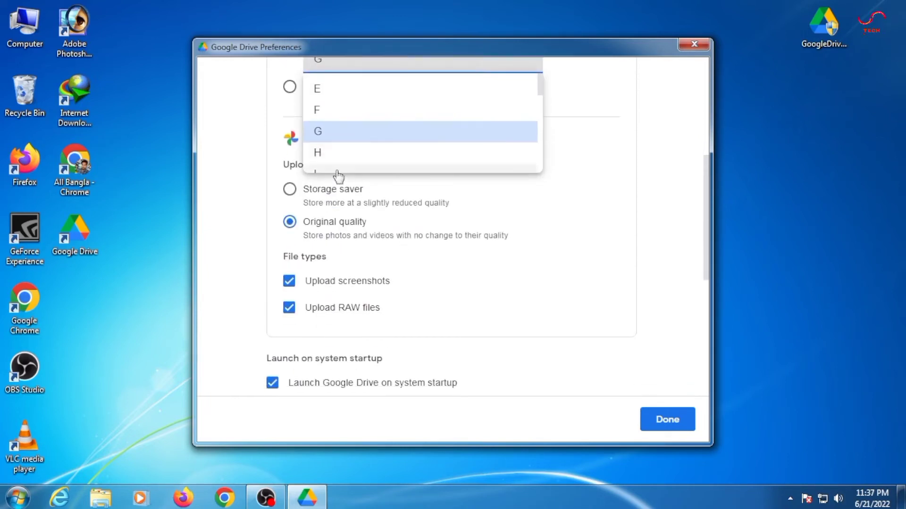
left_click(352, 153)
scroll(545, 230, "up", 1)
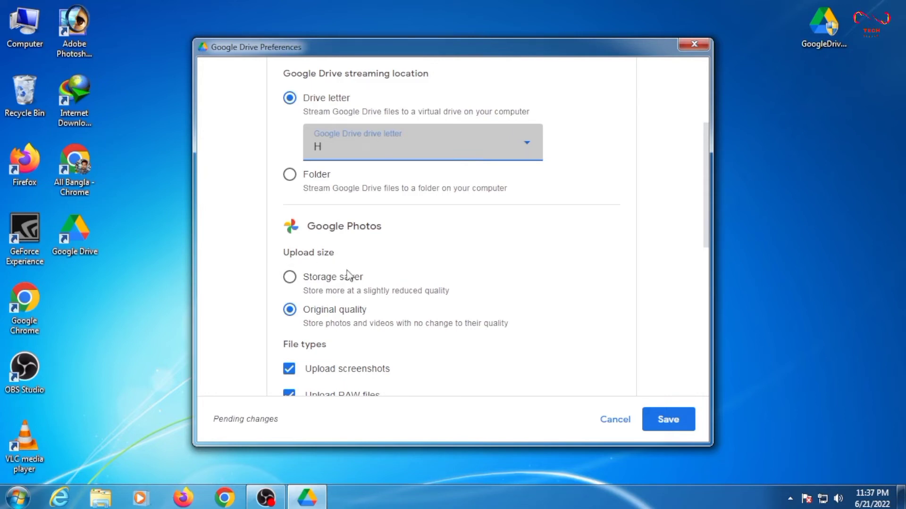
Save the changed Google Drive settings and postpone the application's restart
scroll(386, 320, "down", 1)
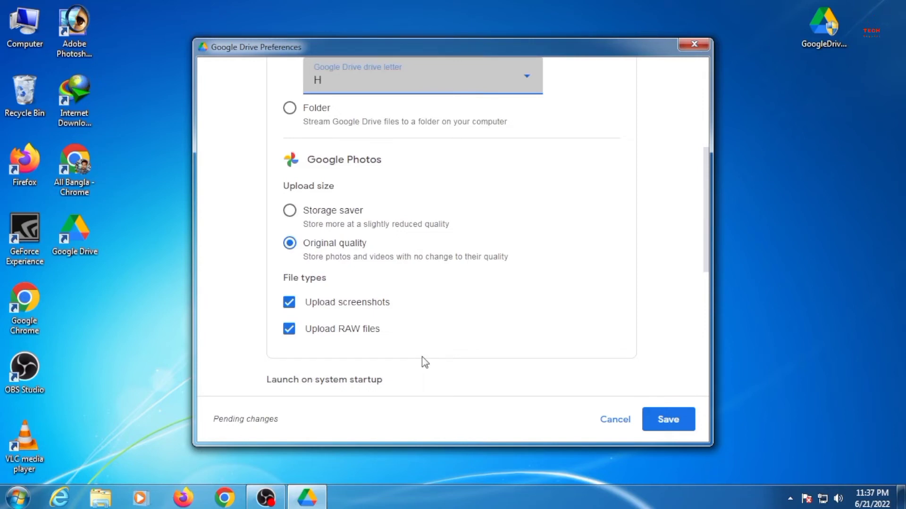
scroll(556, 249, "up", 1)
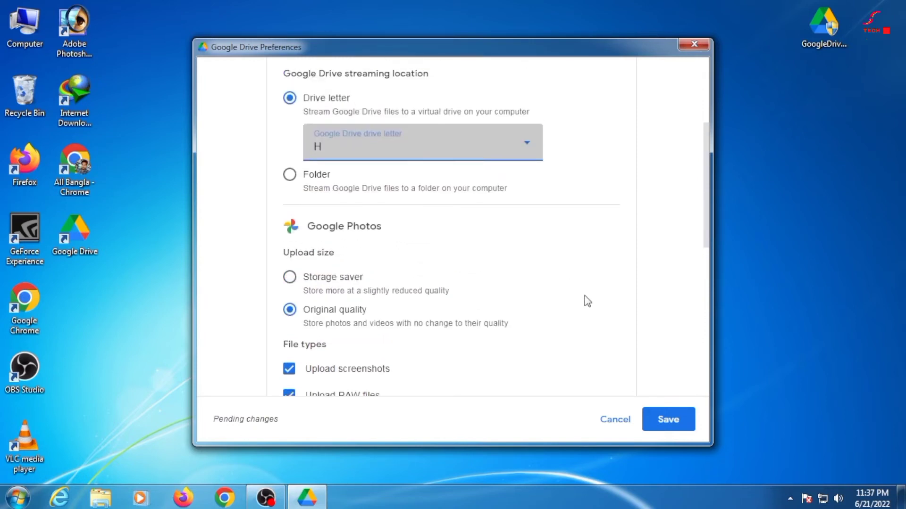
left_click(666, 427)
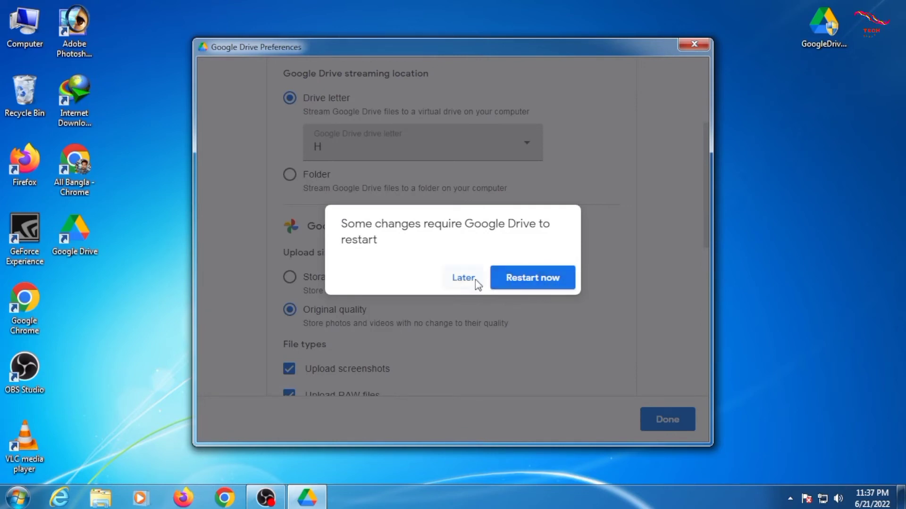
left_click(459, 280)
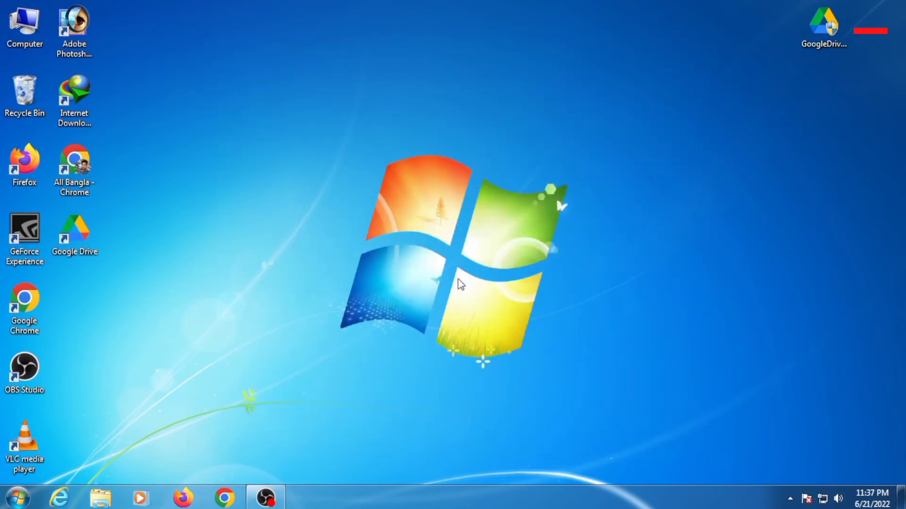
Refresh the desktop and restart the computer
right_click(451, 260)
left_click(478, 300)
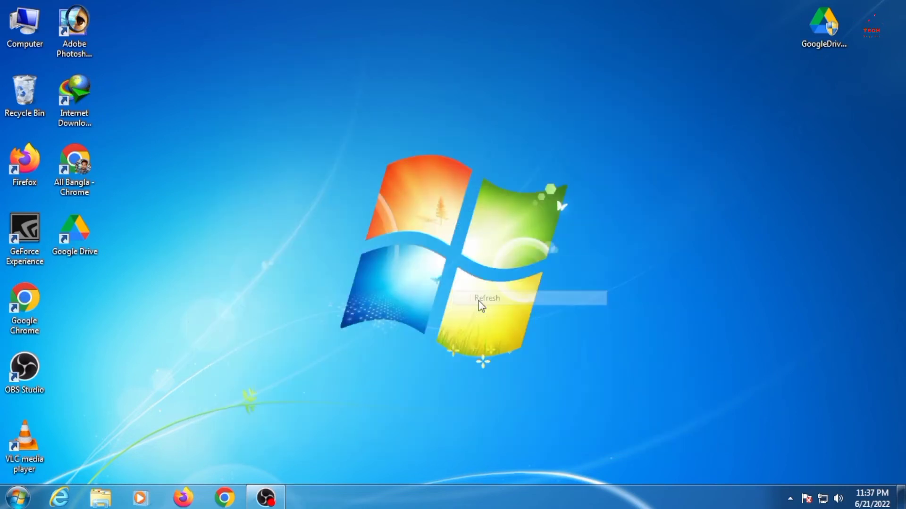
left_click(17, 498)
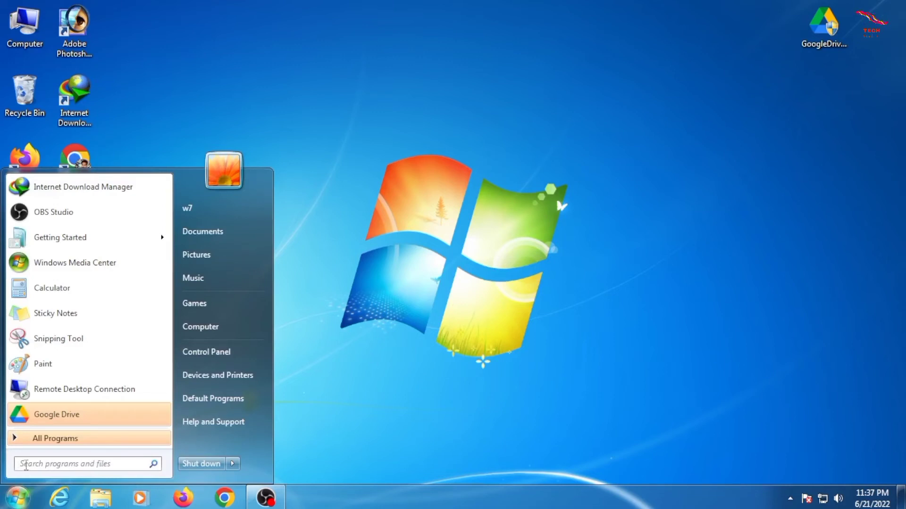
mouse_move(228, 463)
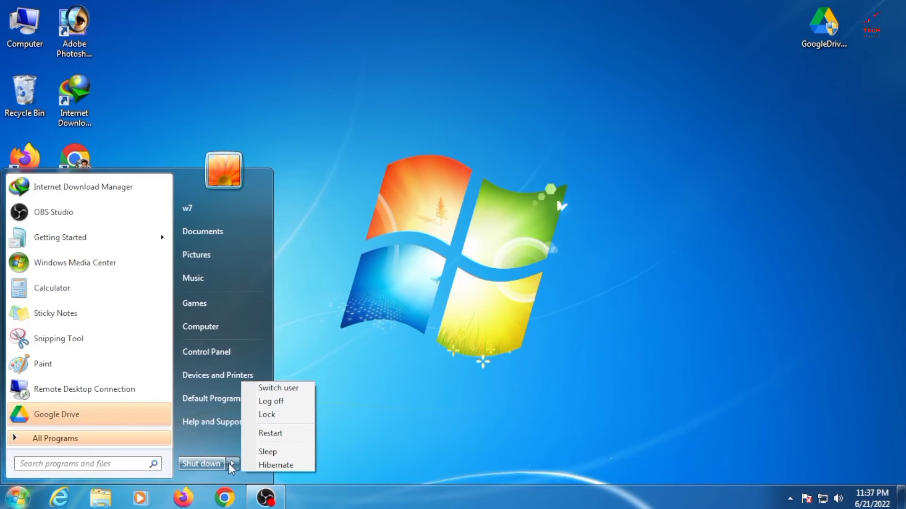
left_click(271, 433)
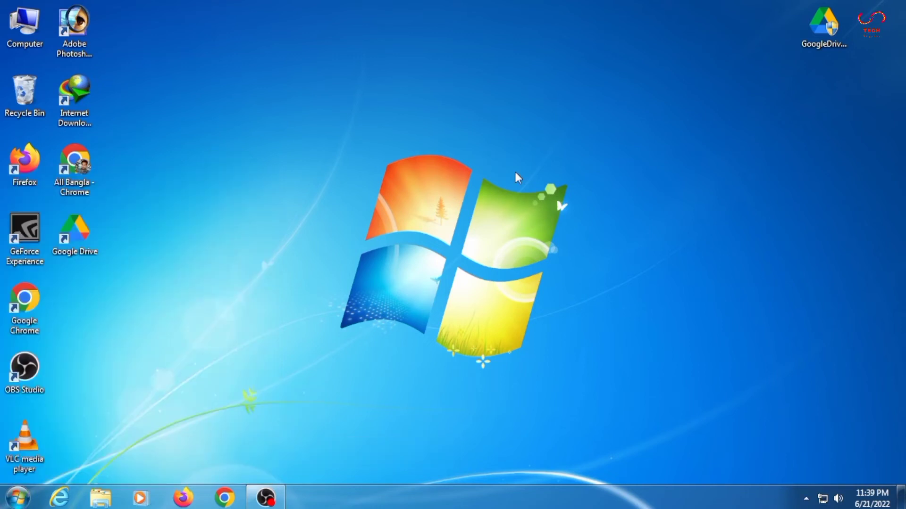
right_click(274, 253)
left_click(281, 289)
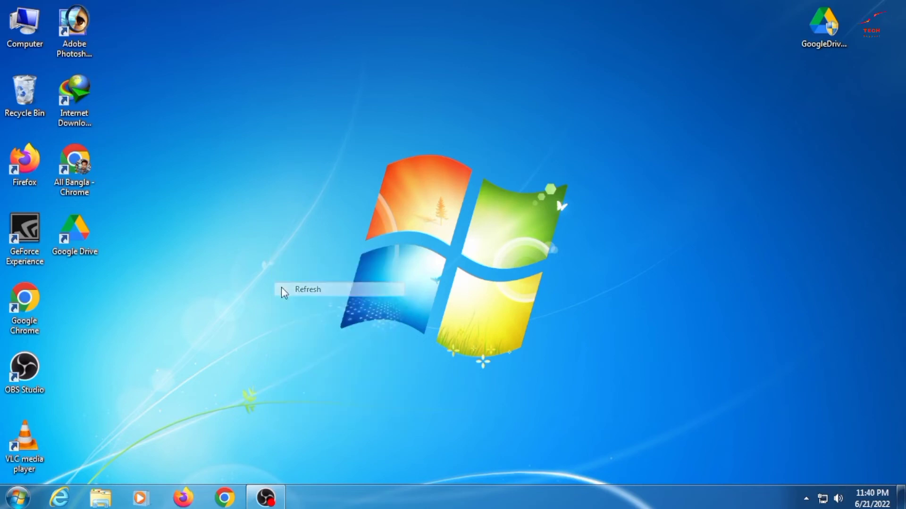
right_click(285, 197)
left_click(310, 235)
right_click(303, 195)
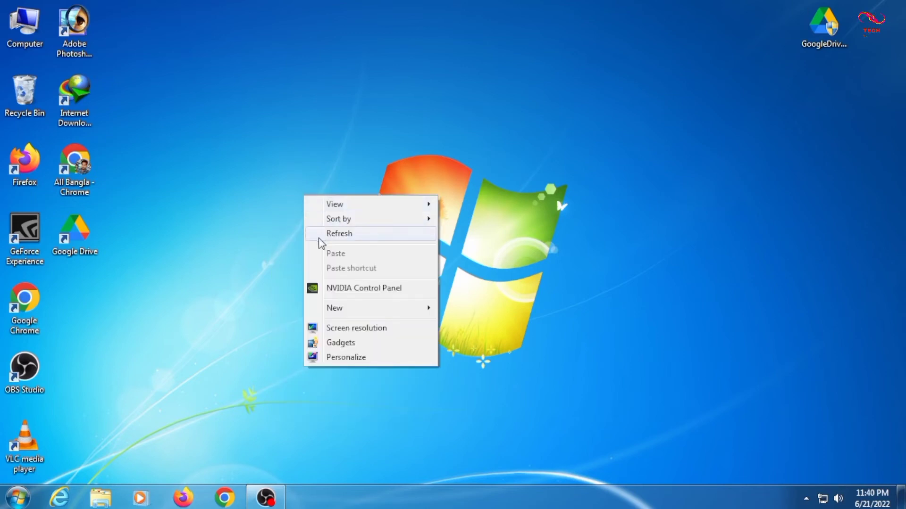
left_click(320, 238)
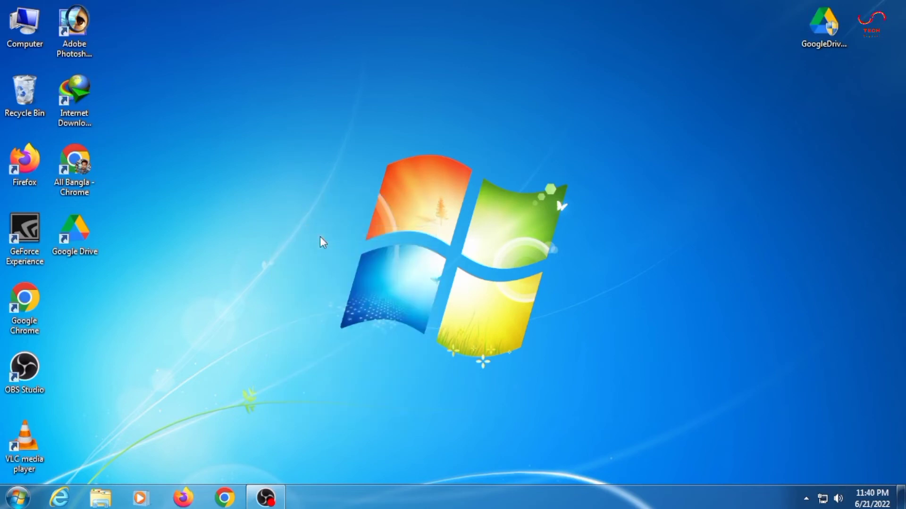
right_click(316, 189)
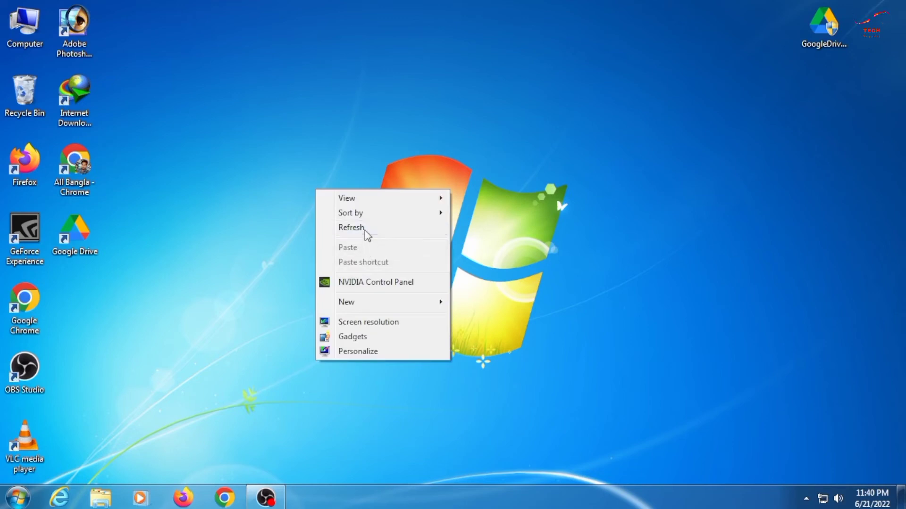
Refresh the desktop and open the Computer window maximized
right_click(284, 189)
left_click(301, 224)
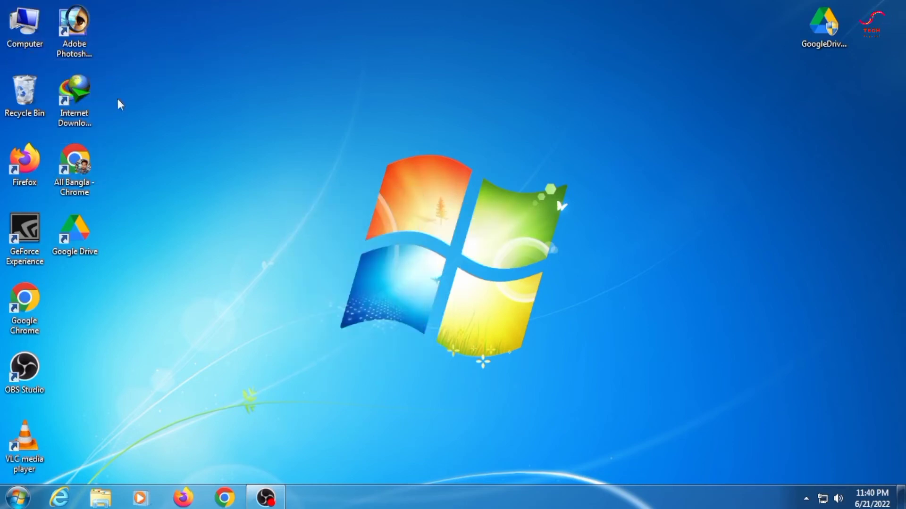
double_click(13, 31)
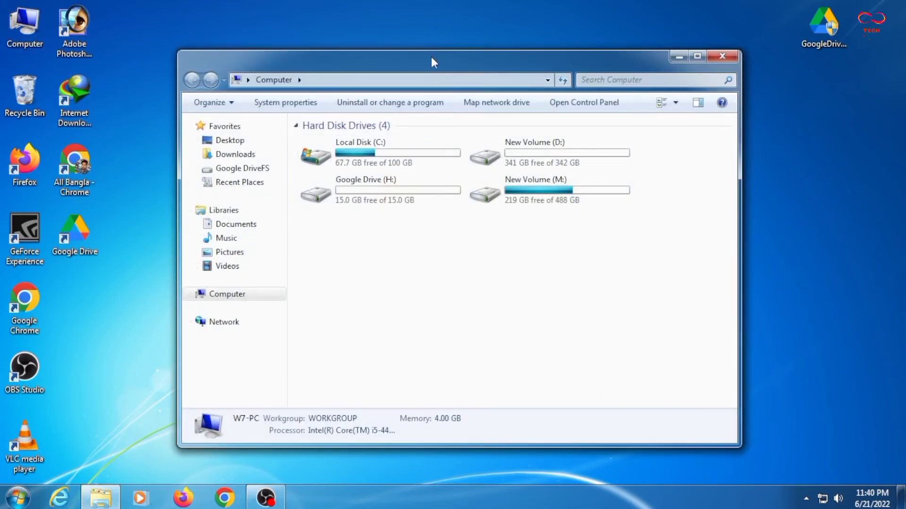
double_click(432, 58)
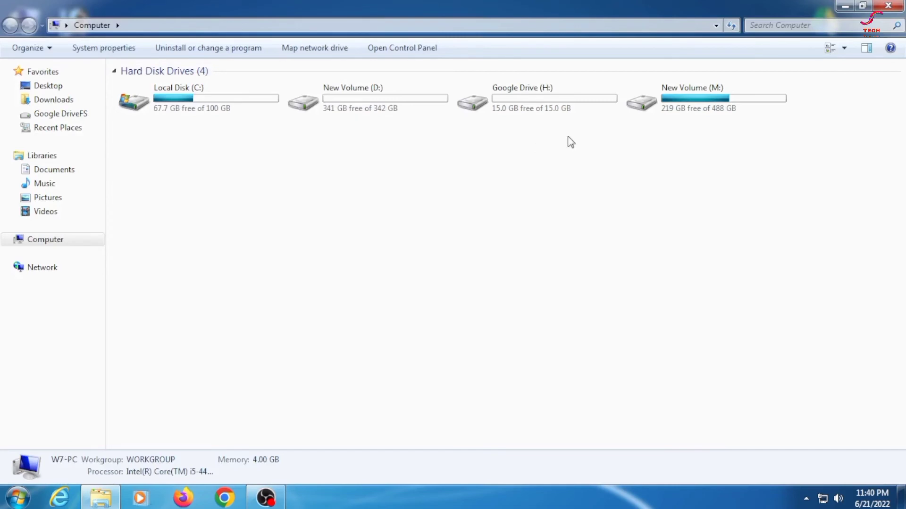
Open the My Drive folder on the Google Drive (H:) drive
left_click_drag(568, 137, 550, 183)
left_click(530, 105)
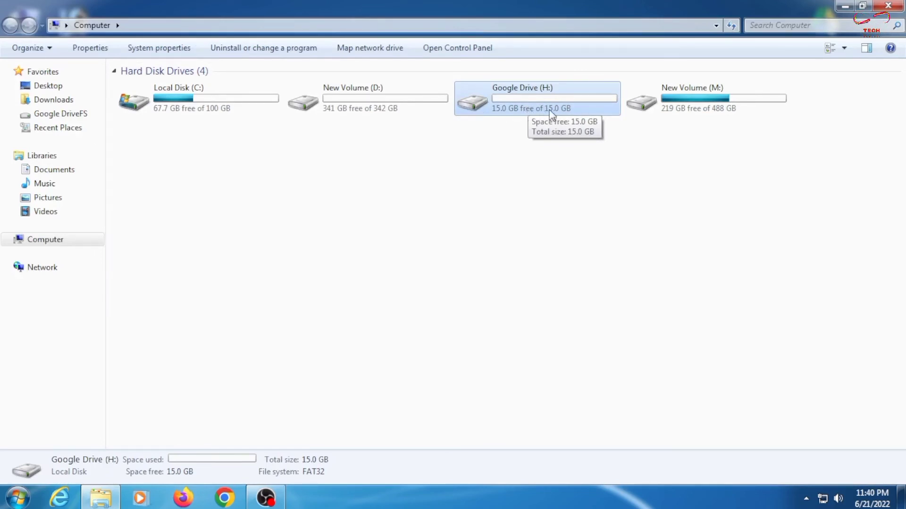
left_click(548, 168)
left_click(550, 95)
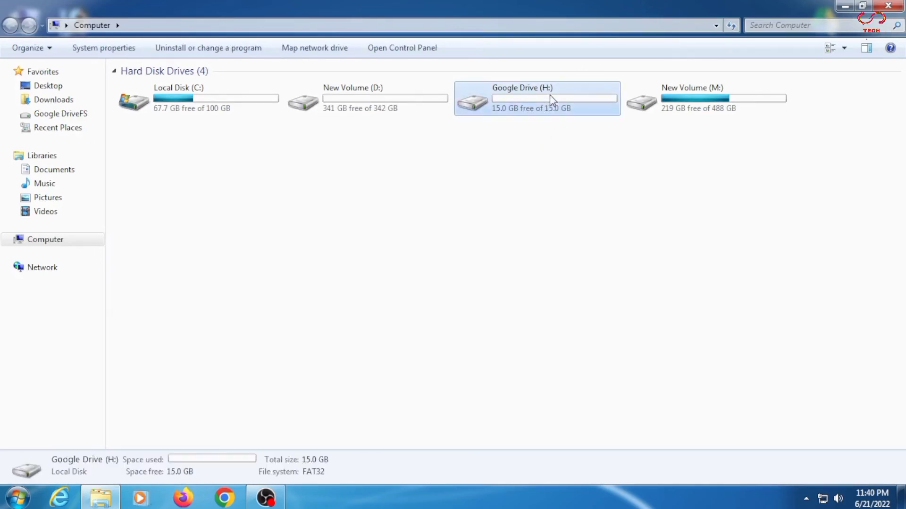
double_click(550, 94)
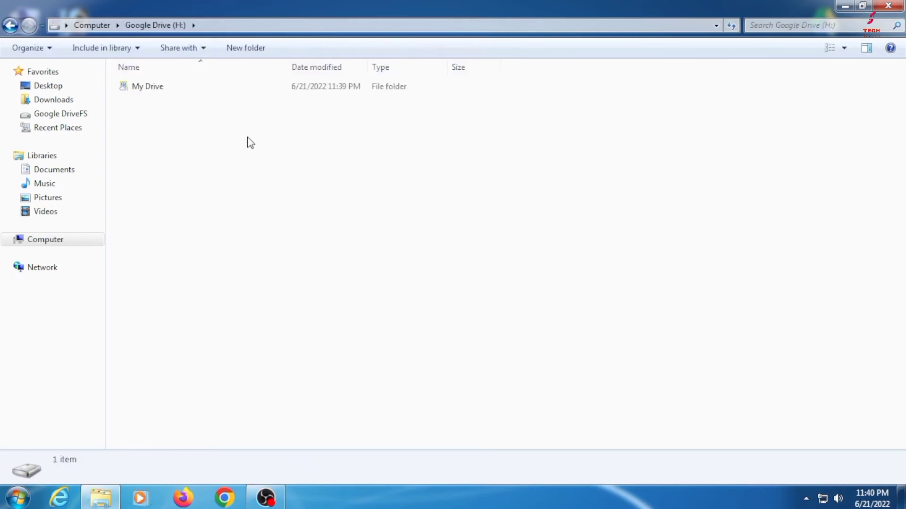
left_click(152, 90)
double_click(153, 92)
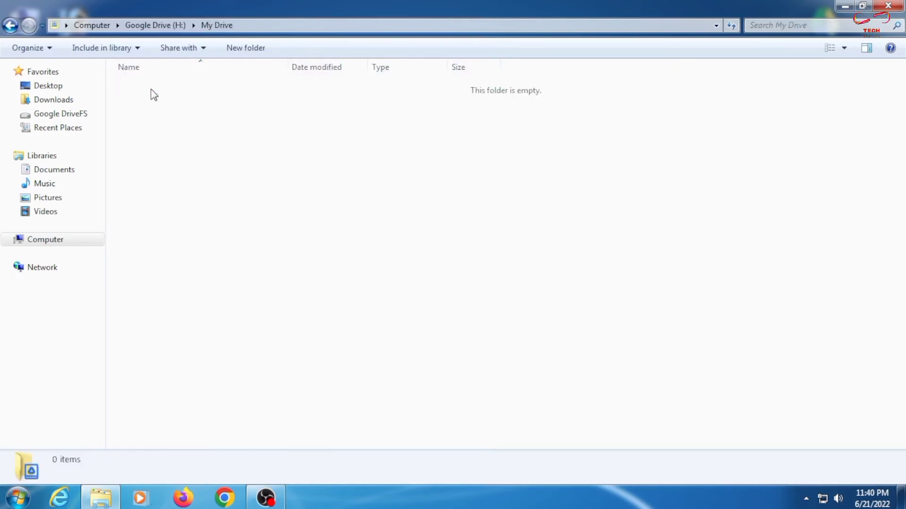
left_click_drag(297, 156, 353, 215)
left_click_drag(380, 129, 429, 198)
Restore the My Drive window to its smaller size, reposition it, and move the GoogleDriveSetup file one place down on the desktop
double_click(377, 6)
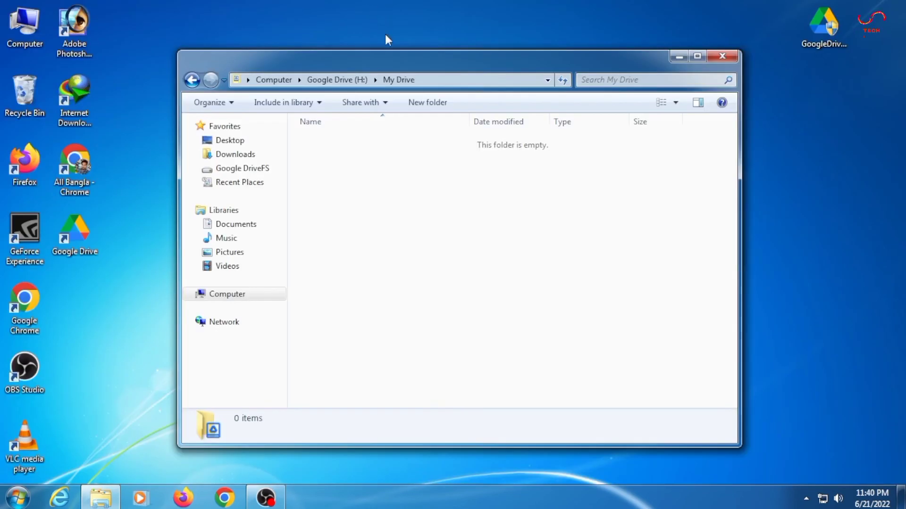
left_click_drag(396, 61, 435, 64)
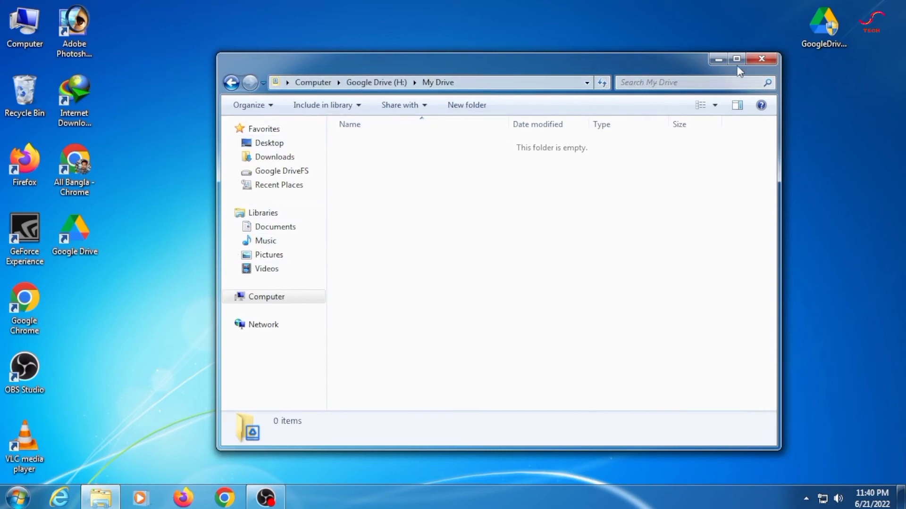
left_click_drag(481, 73, 406, 56)
left_click_drag(823, 26, 818, 94)
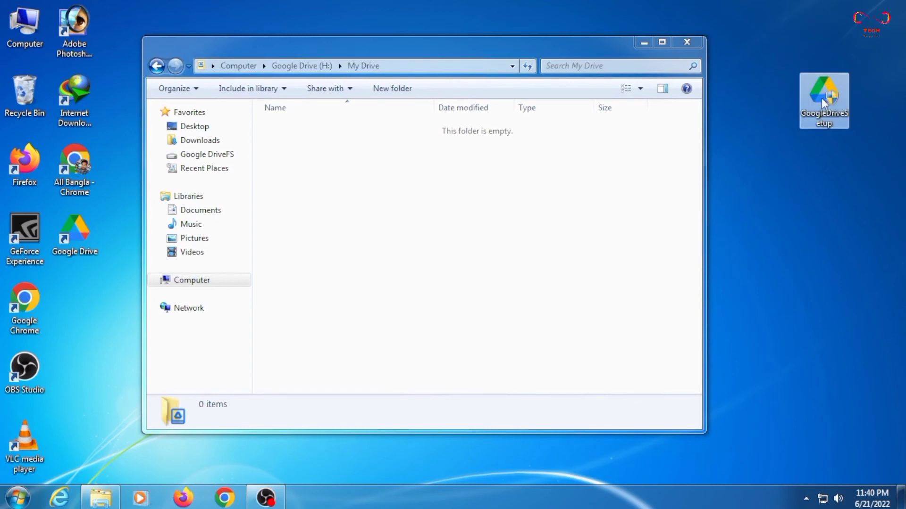
Copy the GoogleDriveSetup file from the desktop into the My Drive folder
right_click(820, 92)
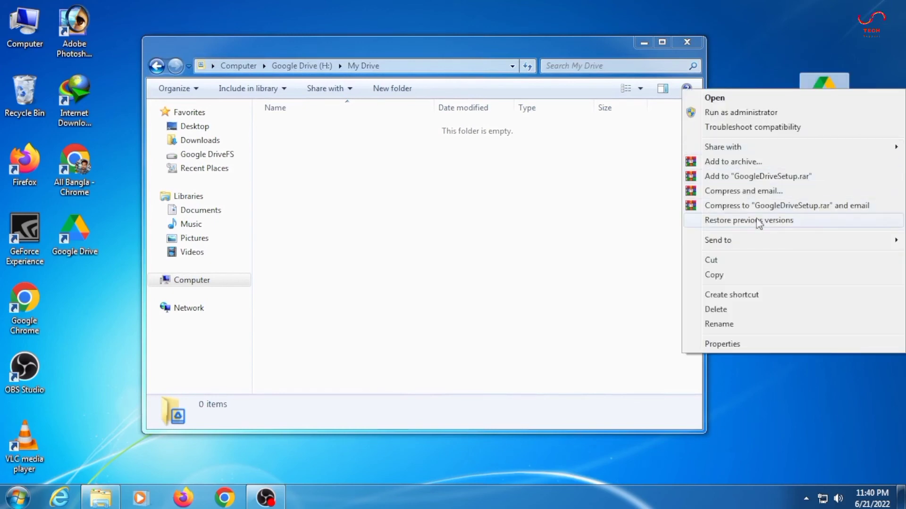
left_click(724, 277)
left_click(378, 233)
right_click(368, 209)
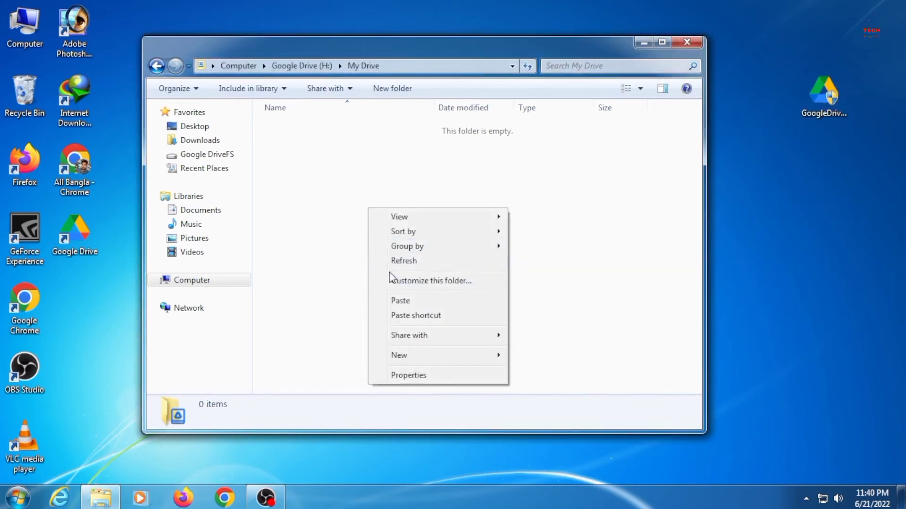
left_click(400, 301)
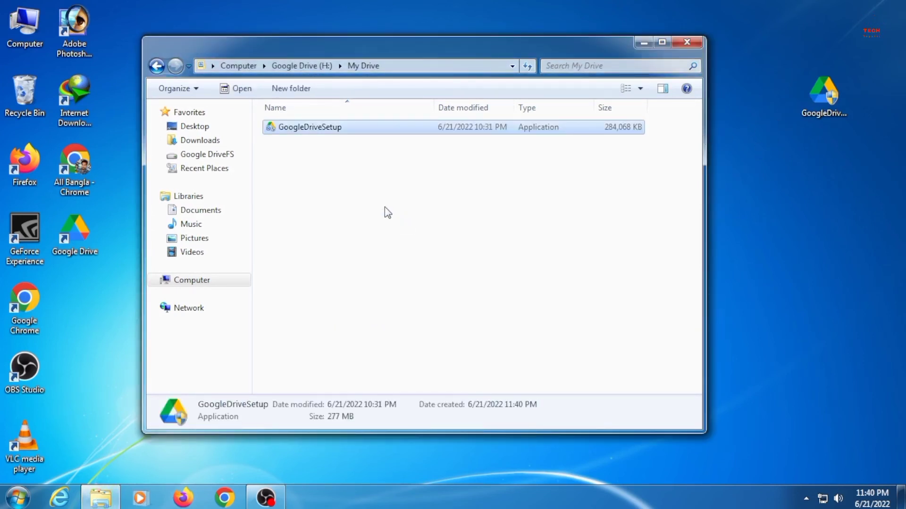
left_click(386, 211)
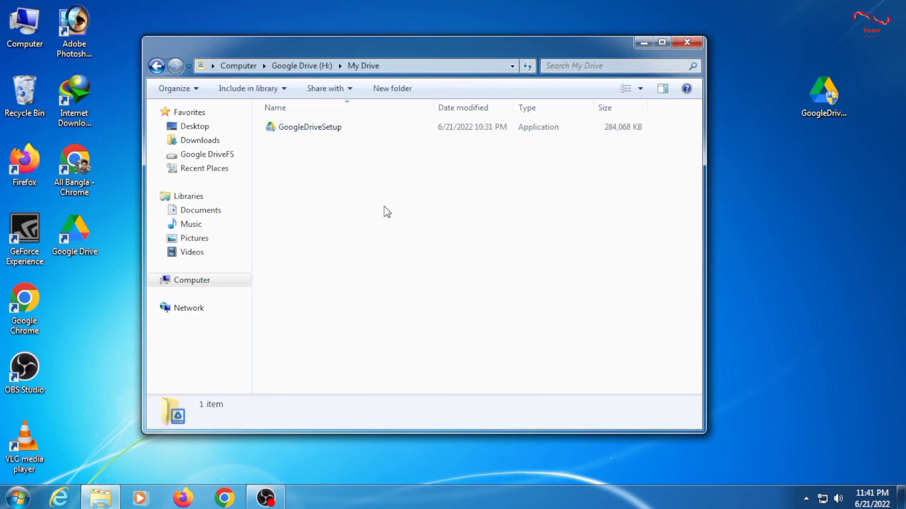
Return to the Computer drive list, refresh it, and examine the storage space of Google Drive (H:)
left_click(159, 67)
left_click(157, 66)
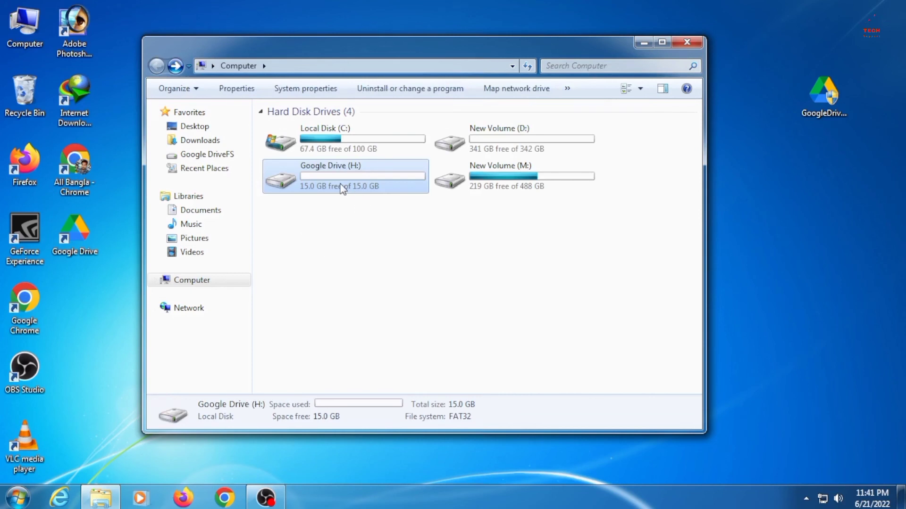
left_click(340, 256)
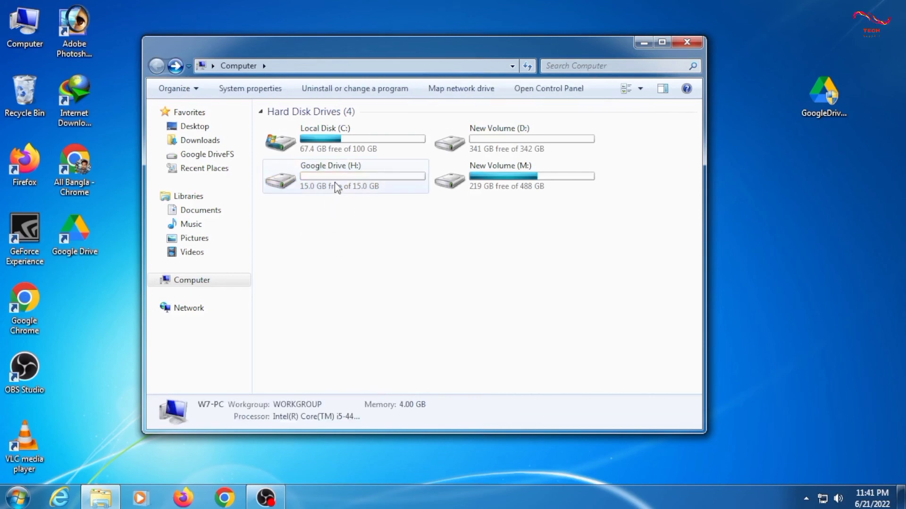
left_click_drag(371, 245, 355, 255)
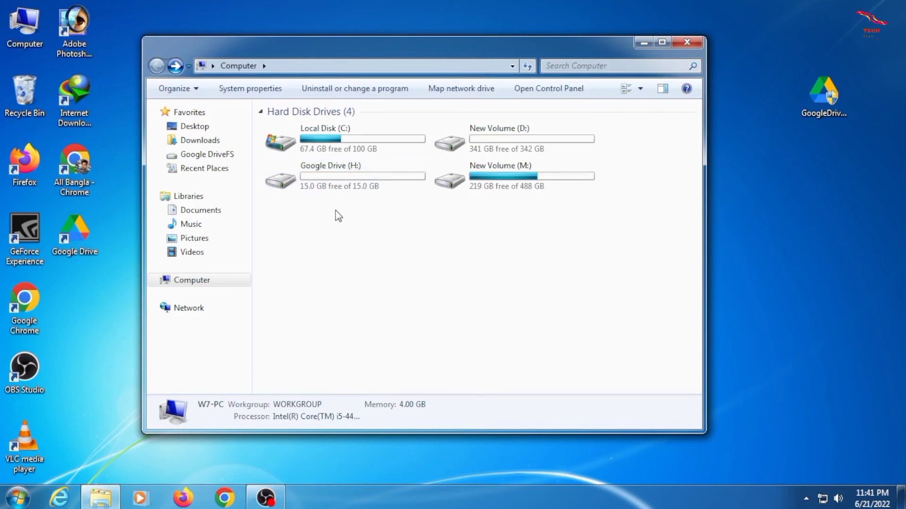
left_click(336, 194)
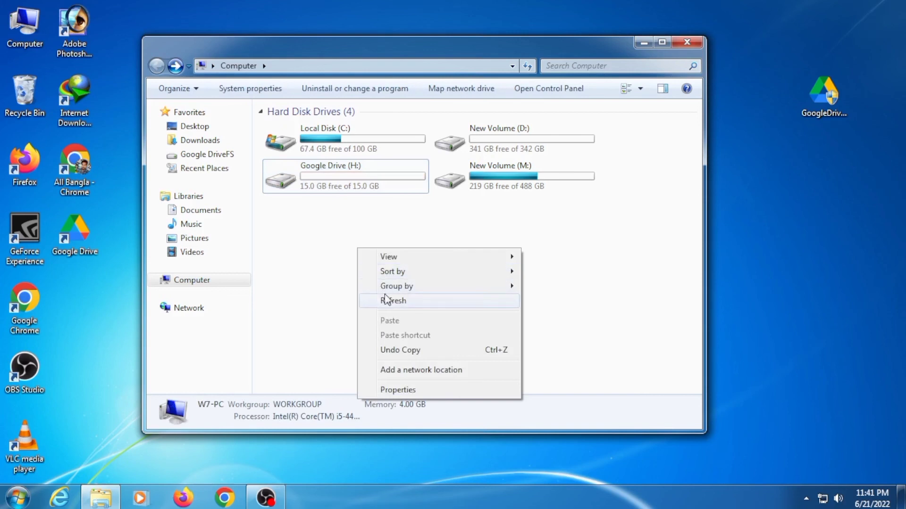
left_click(384, 297)
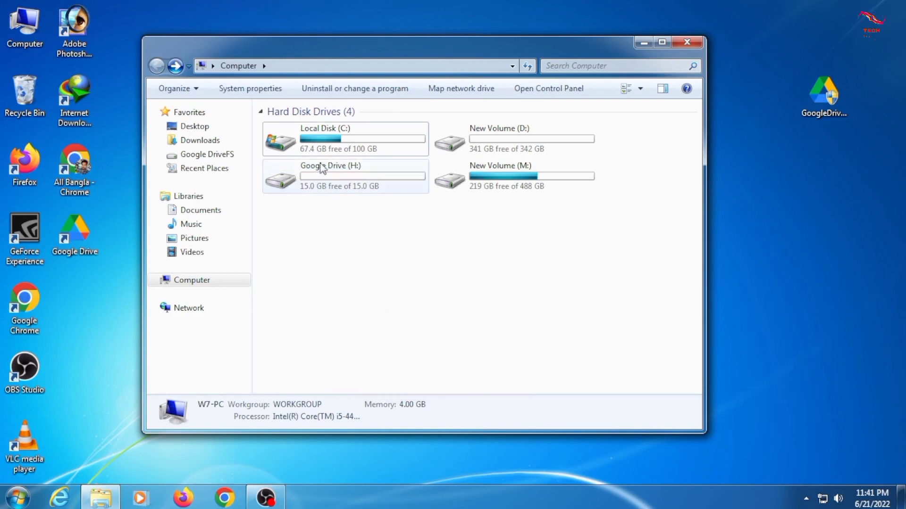
left_click(342, 185)
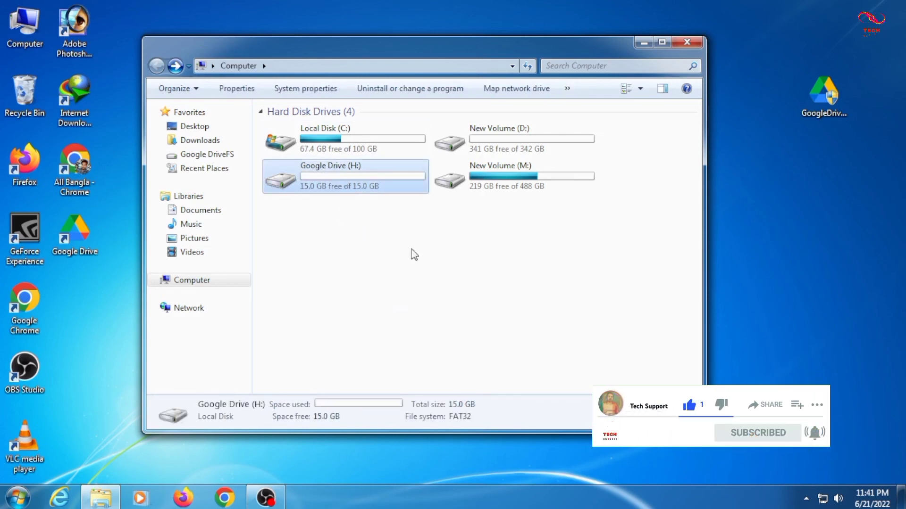
mouse_move(344, 47)
left_mouse_down()
mouse_move(319, 44)
mouse_move(339, 45)
left_mouse_up()
left_click(339, 239)
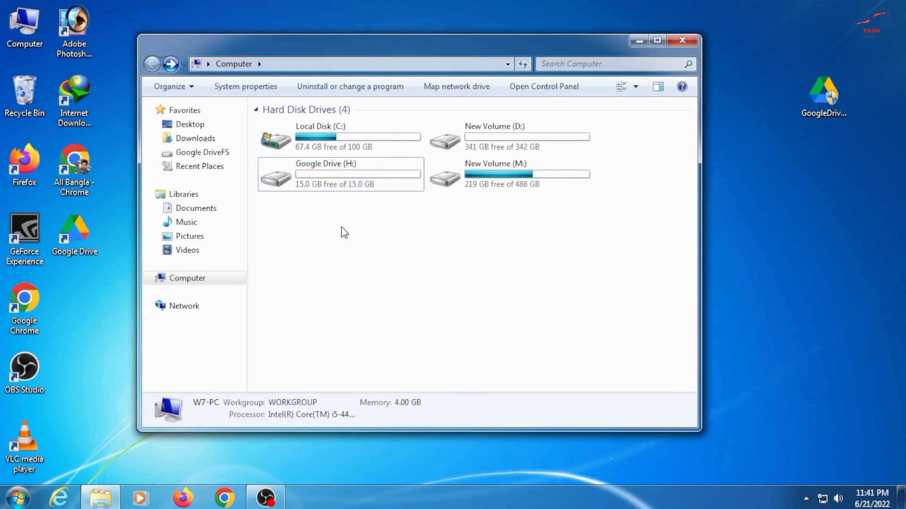
left_click_drag(384, 45, 410, 52)
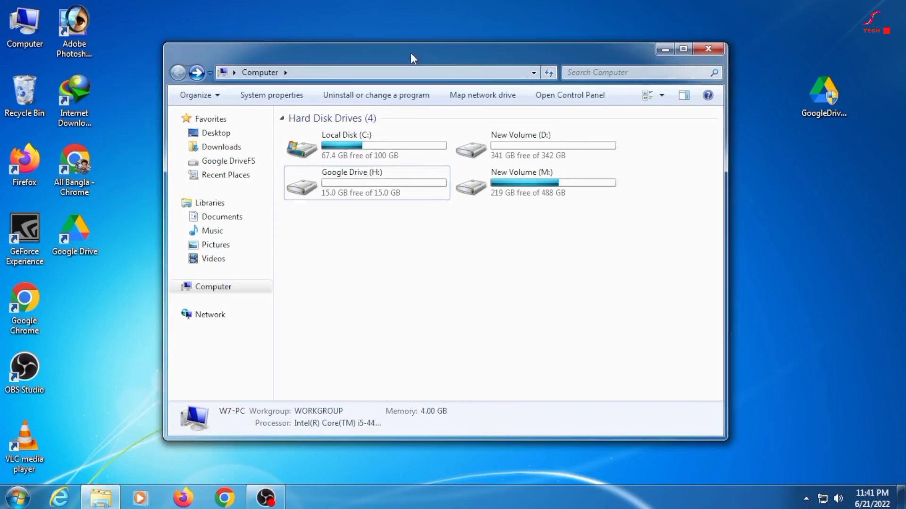
right_click(372, 6)
right_click(382, 21)
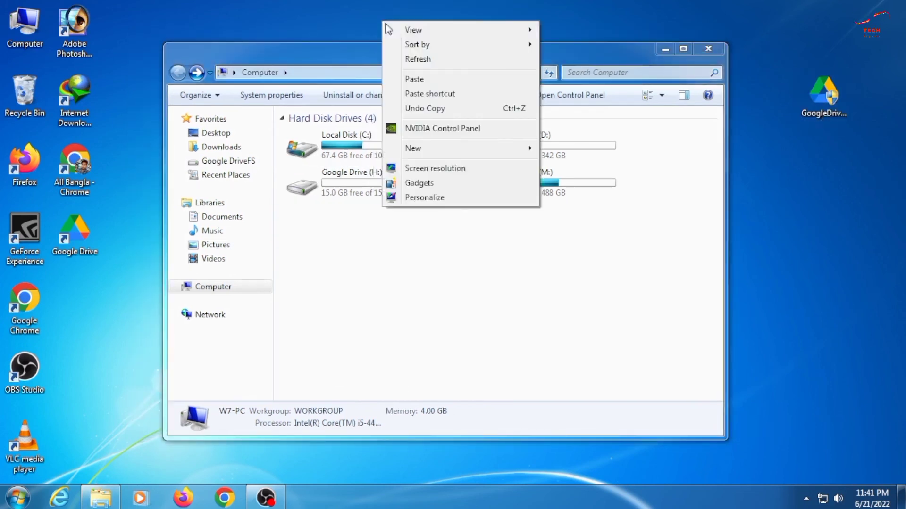
left_click(407, 59)
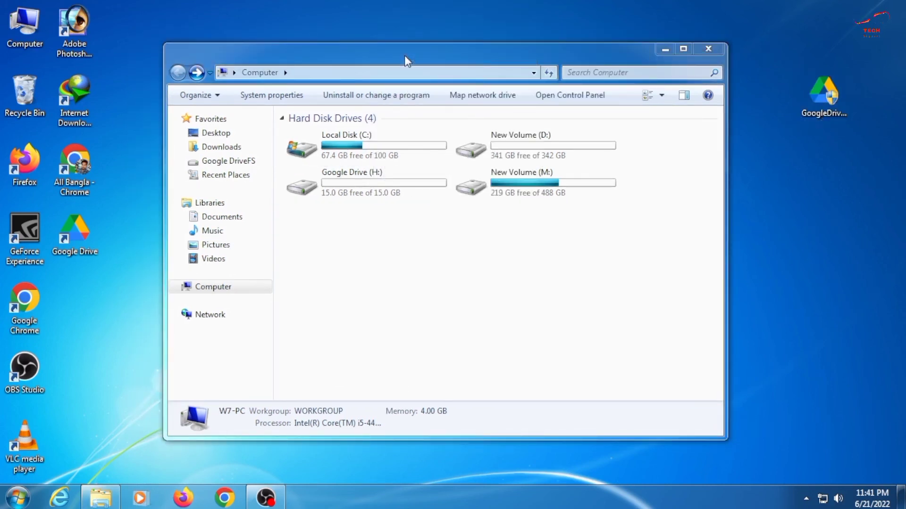
left_click(393, 247)
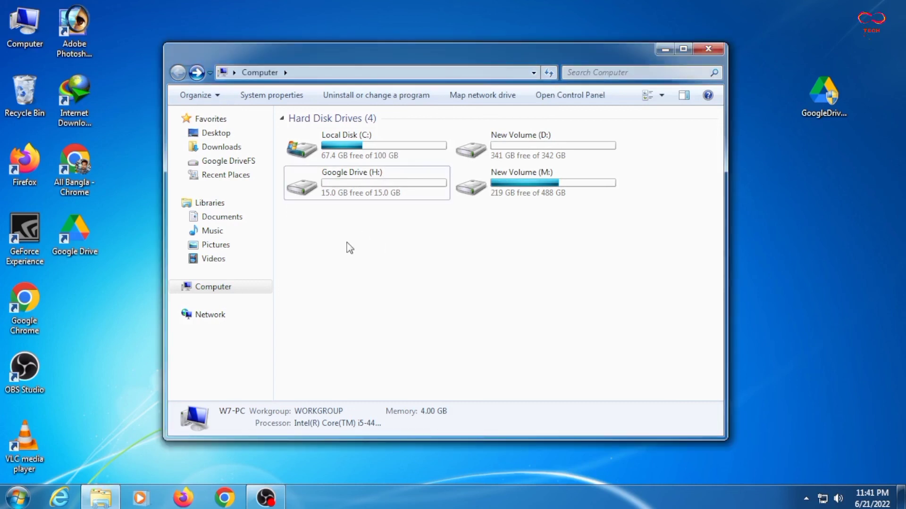